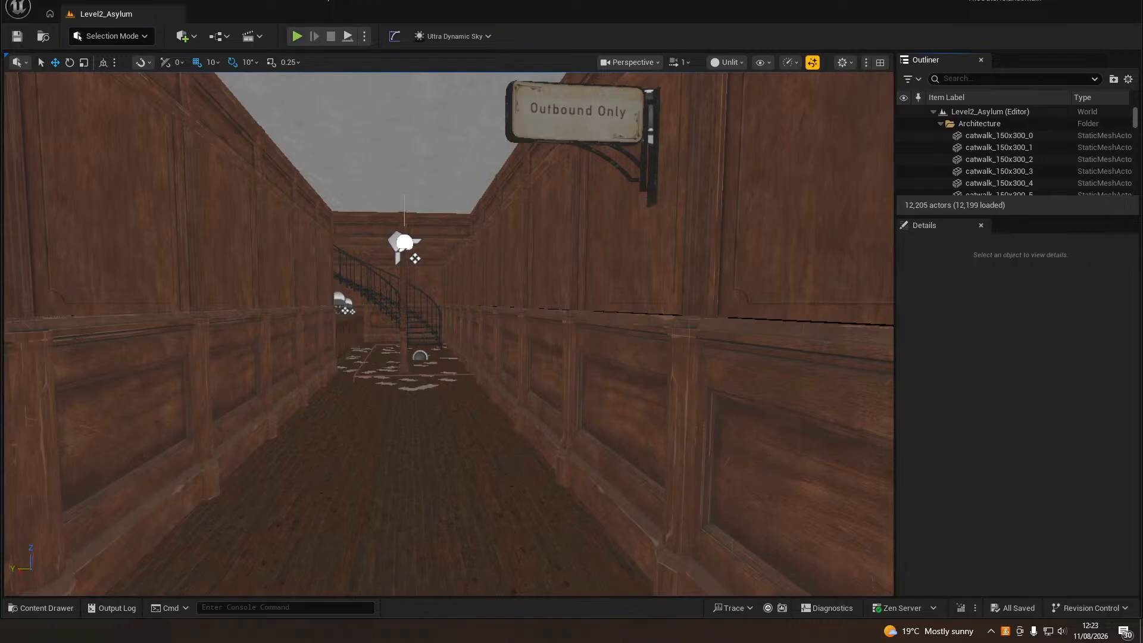
Delete the dark custodian character standing beside the carpet in the portrait-lined corridor
{"action": "mouse_move", "coordinate": [135, 230]}
{"action": "right_mouse_down"}
{"action": "mouse_move", "coordinate": [197, 221]}
{"action": "mouse_move", "coordinate": [119, 227]}
{"action": "mouse_move", "coordinate": [152, 188]}
{"action": "mouse_move", "coordinate": [143, 214]}
{"action": "mouse_move", "coordinate": [167, 286]}
{"action": "mouse_move", "coordinate": [176, 226]}
{"action": "mouse_move", "coordinate": [191, 250]}
{"action": "mouse_move", "coordinate": [182, 232]}
{"action": "mouse_move", "coordinate": [149, 235]}
{"action": "mouse_move", "coordinate": [179, 238]}
{"action": "mouse_move", "coordinate": [163, 235]}
{"action": "right_mouse_up"}
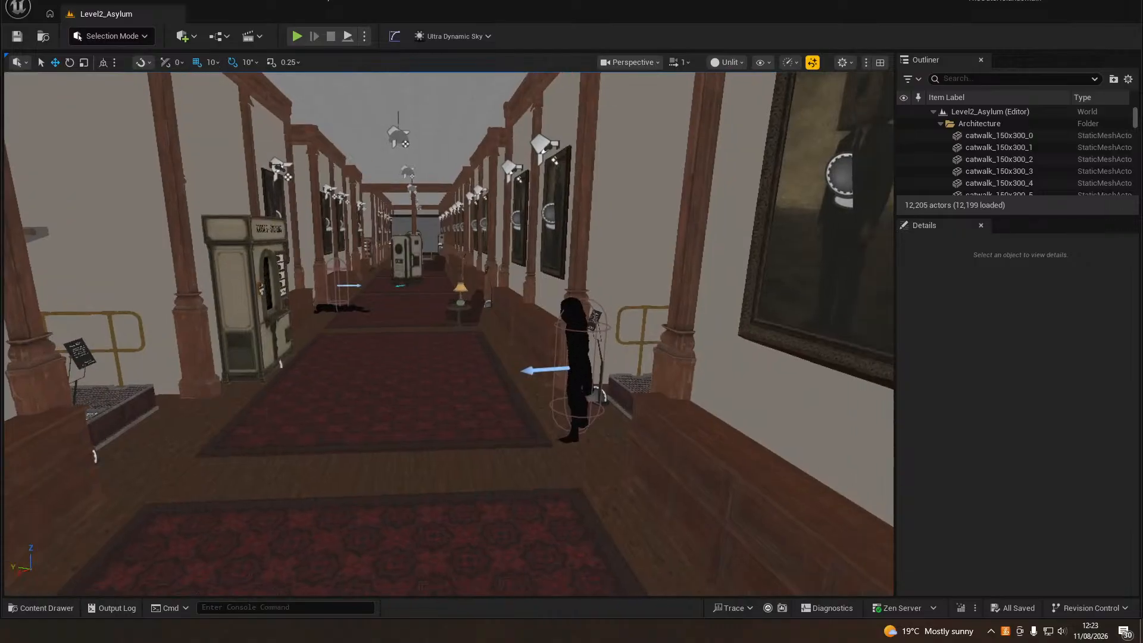
{"action": "left_click", "coordinate": [582, 361]}
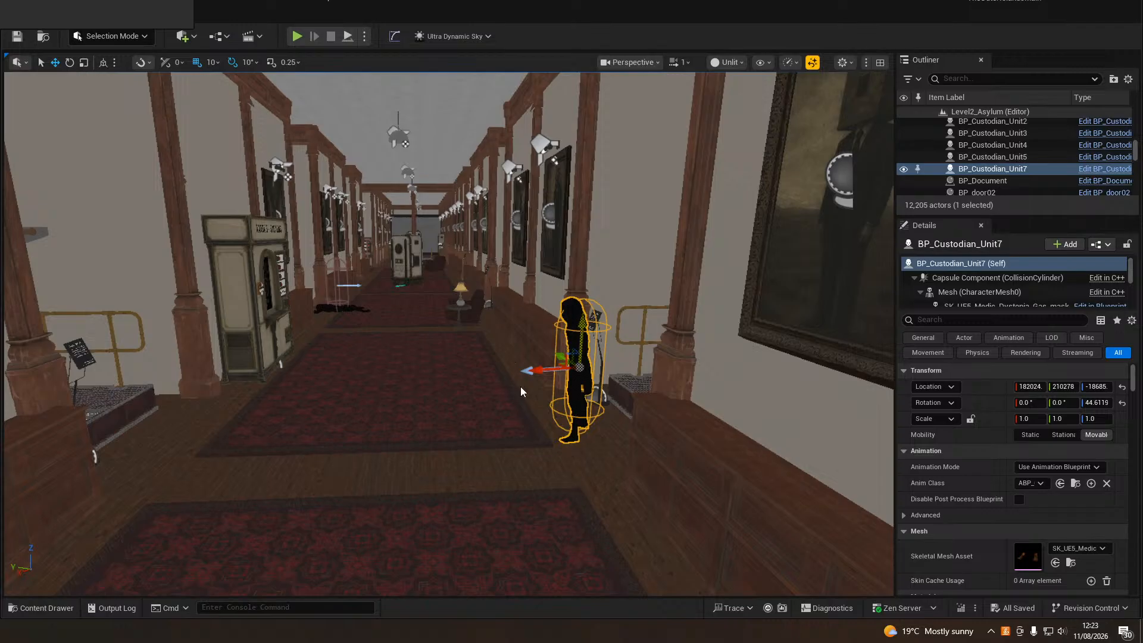
{"action": "key", "text": "Delete"}
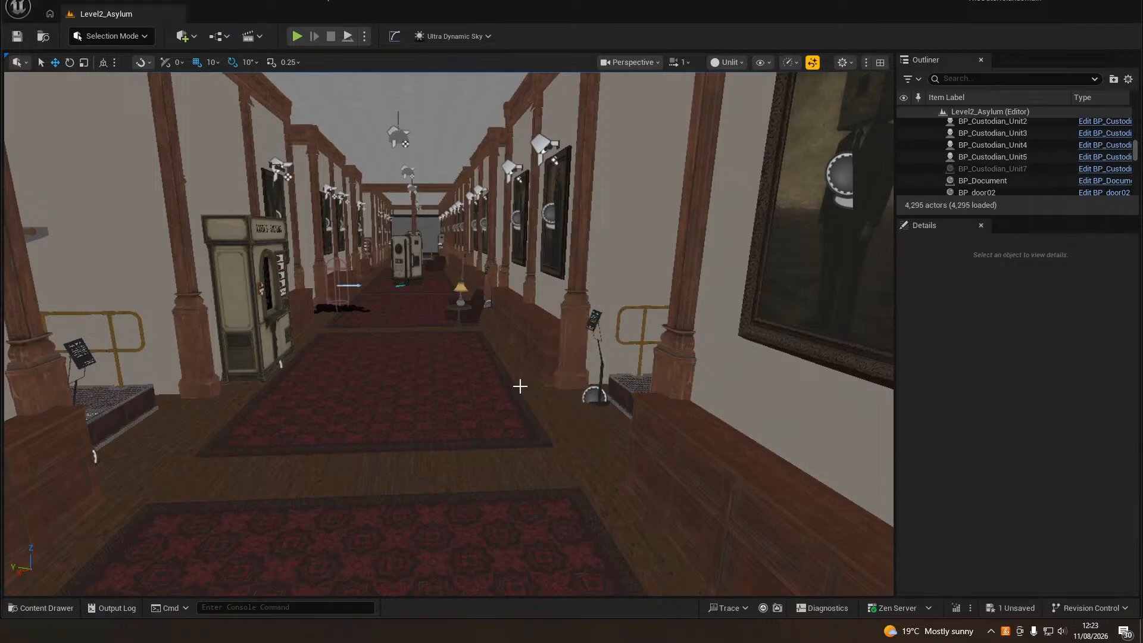
Replace the "KIOSK 3 - SYSTEMS" kiosk actor in the corridor with the BP_Malin_ReductedVocoder blueprint
{"action": "key", "text": "w"}
{"action": "right_click_drag", "start_coordinate": [520, 386], "coordinate": [520, 377]}
{"action": "right_click_drag", "start_coordinate": [447, 333], "coordinate": [479, 349]}
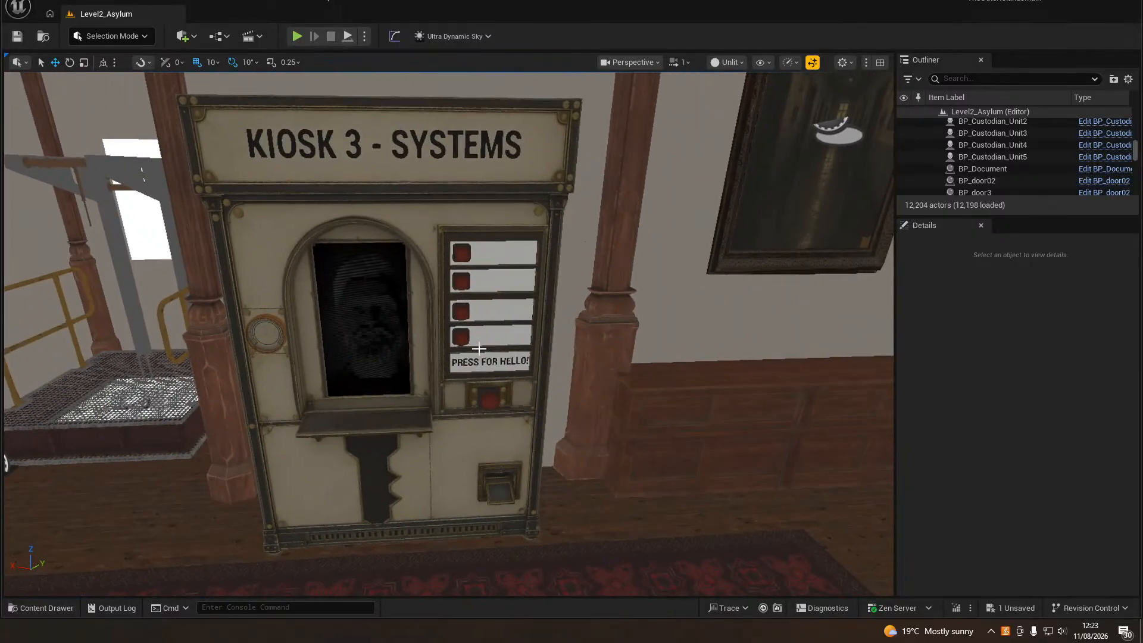
{"action": "left_click", "coordinate": [479, 349]}
{"action": "scroll", "coordinate": [1109, 530], "scroll_direction": "up", "scroll_amount": 1}
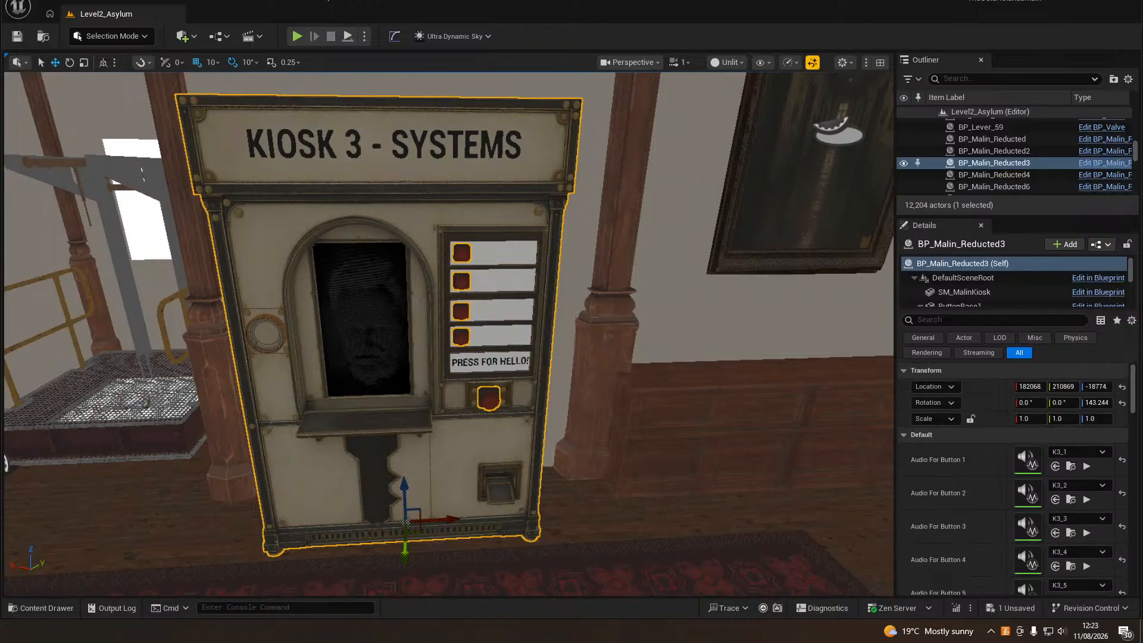
{"action": "right_click", "coordinate": [1032, 162]}
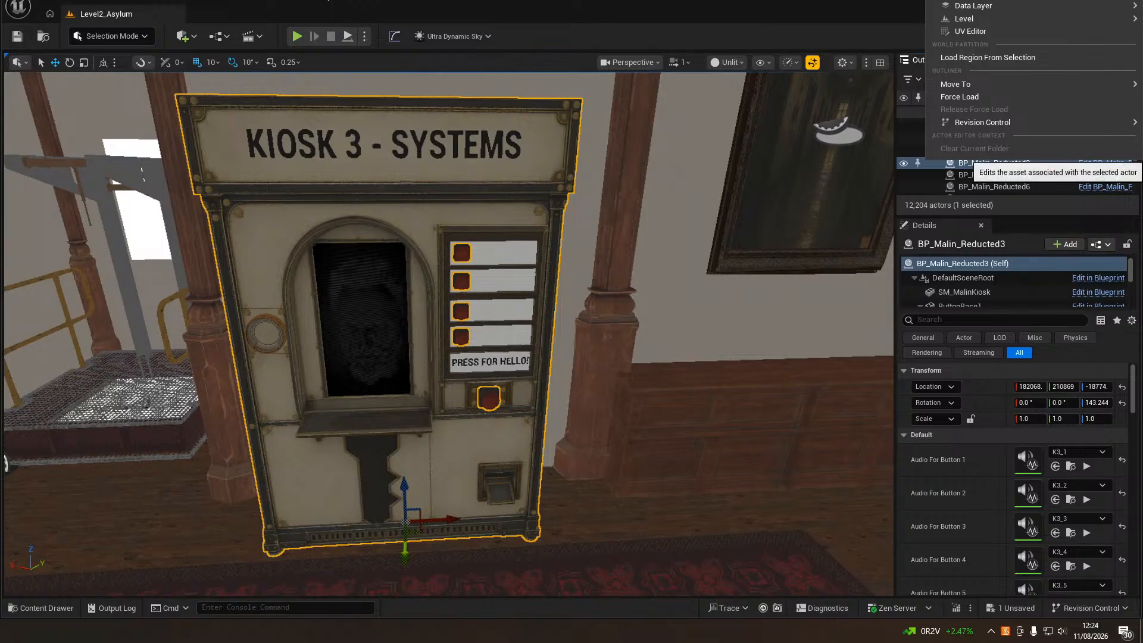
{"action": "key", "text": "Escape"}
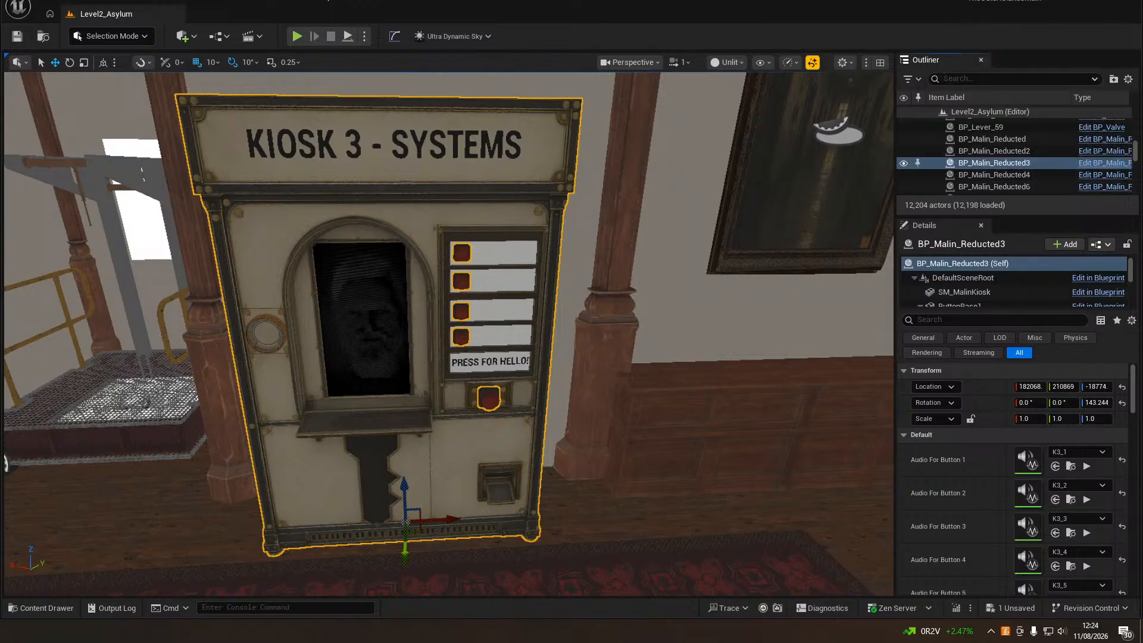
{"action": "right_click", "coordinate": [299, 483]}
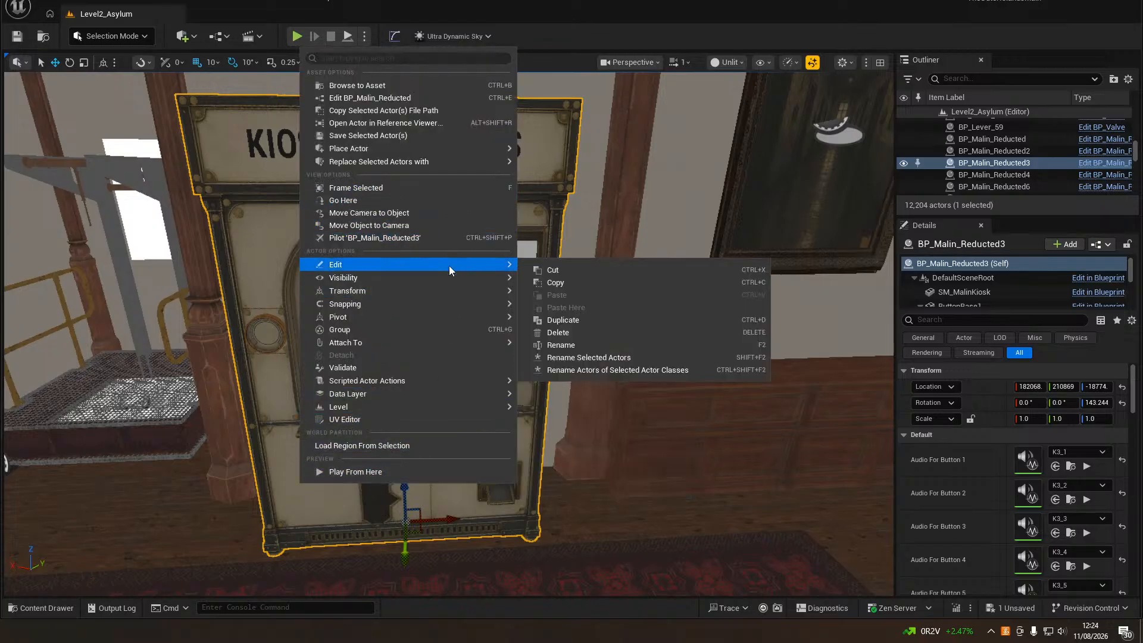
{"action": "mouse_move", "coordinate": [475, 165]}
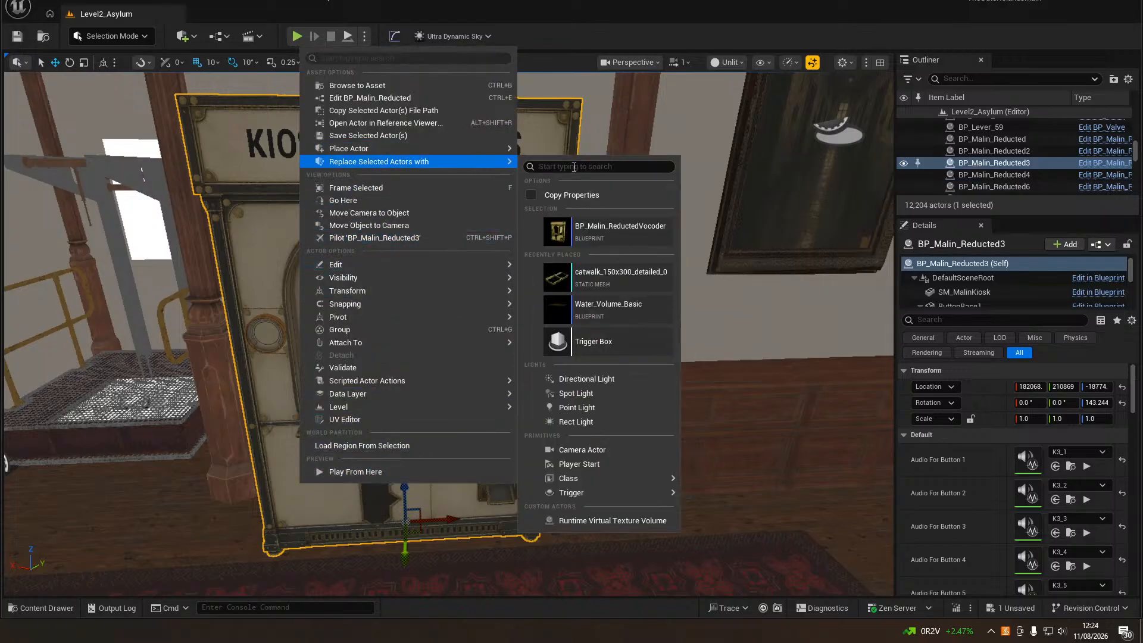
{"action": "left_click", "coordinate": [624, 228]}
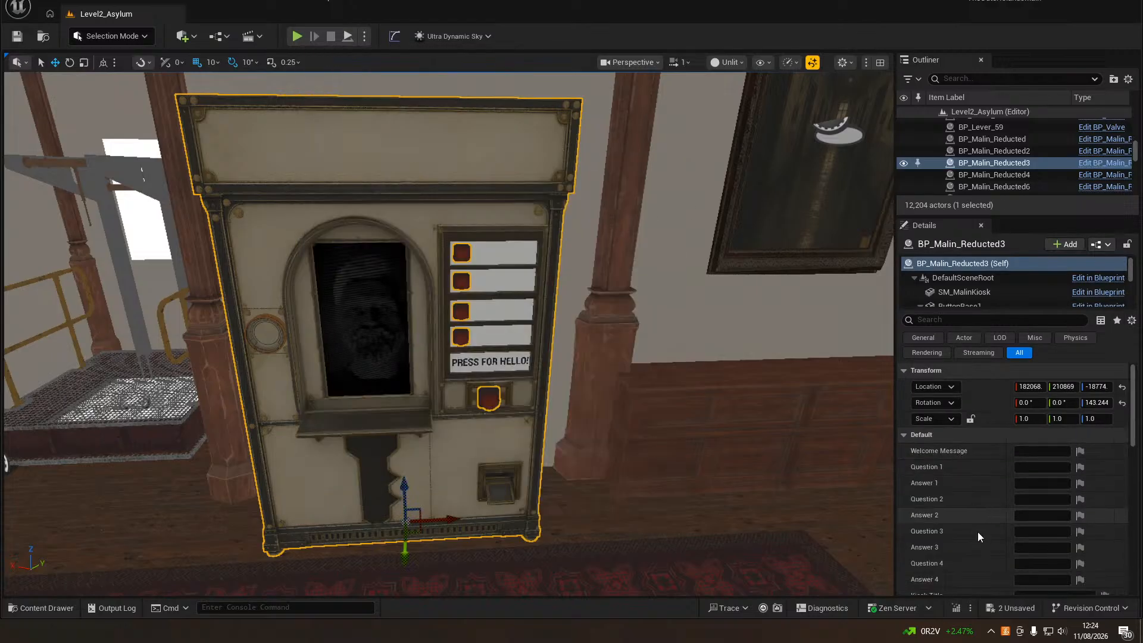
Set the replaced kiosk's Kiosk Title to "Kiosk 3 - Malin Systems"
{"action": "scroll", "coordinate": [995, 536], "scroll_direction": "down", "scroll_amount": 3}
{"action": "left_click", "coordinate": [1046, 465]}
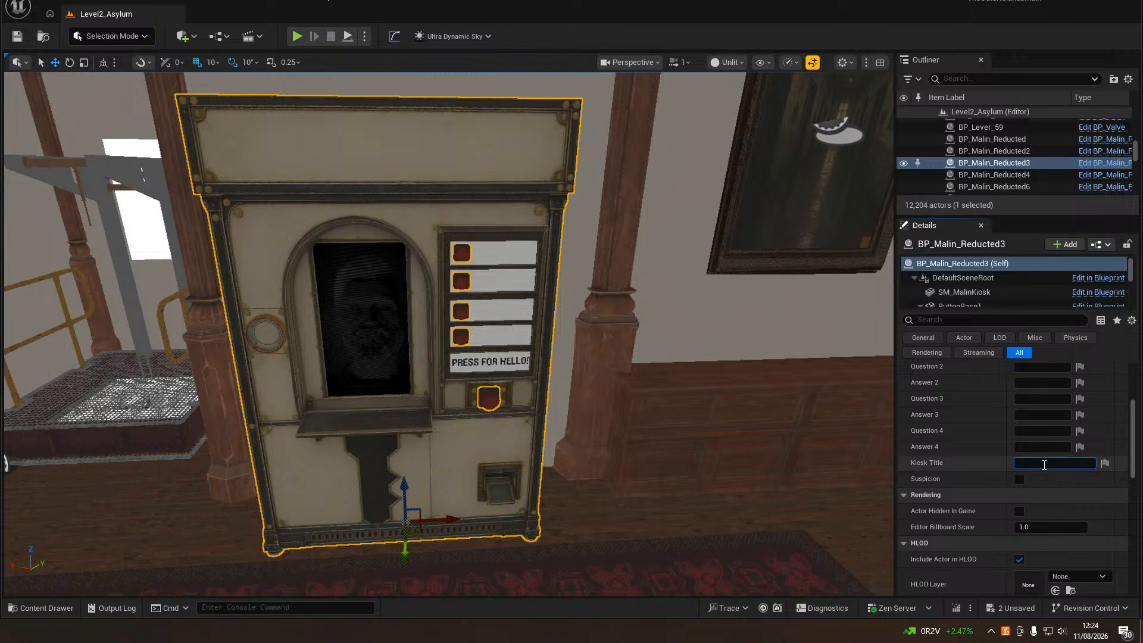
{"action": "type", "text": "Kiosk"}
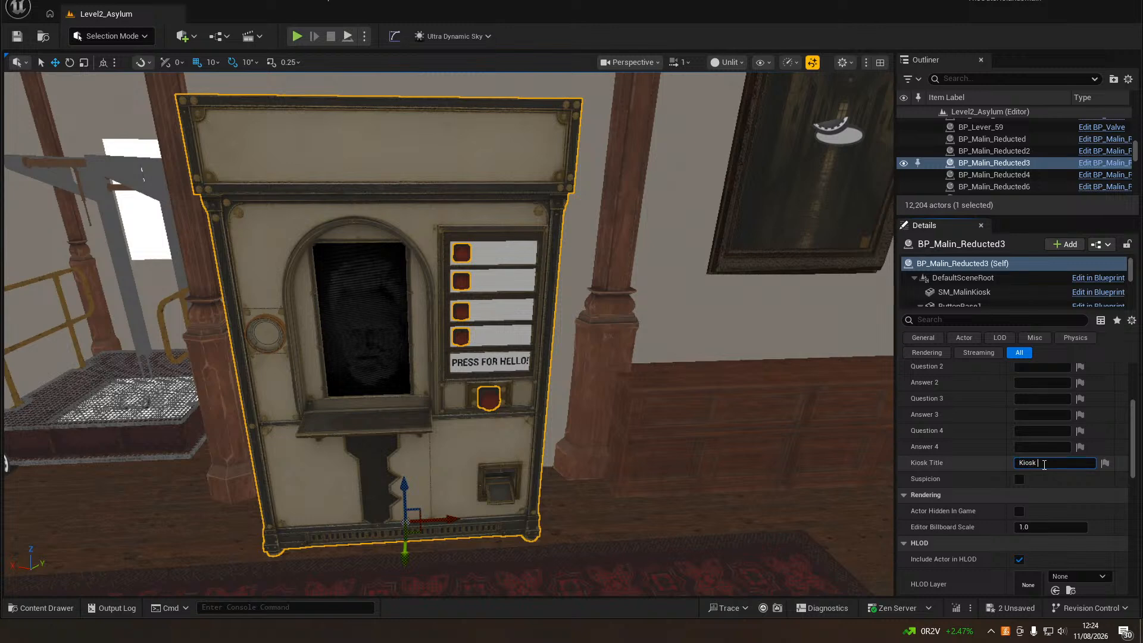
{"action": "type", "text": " 3 - Malin Systems"}
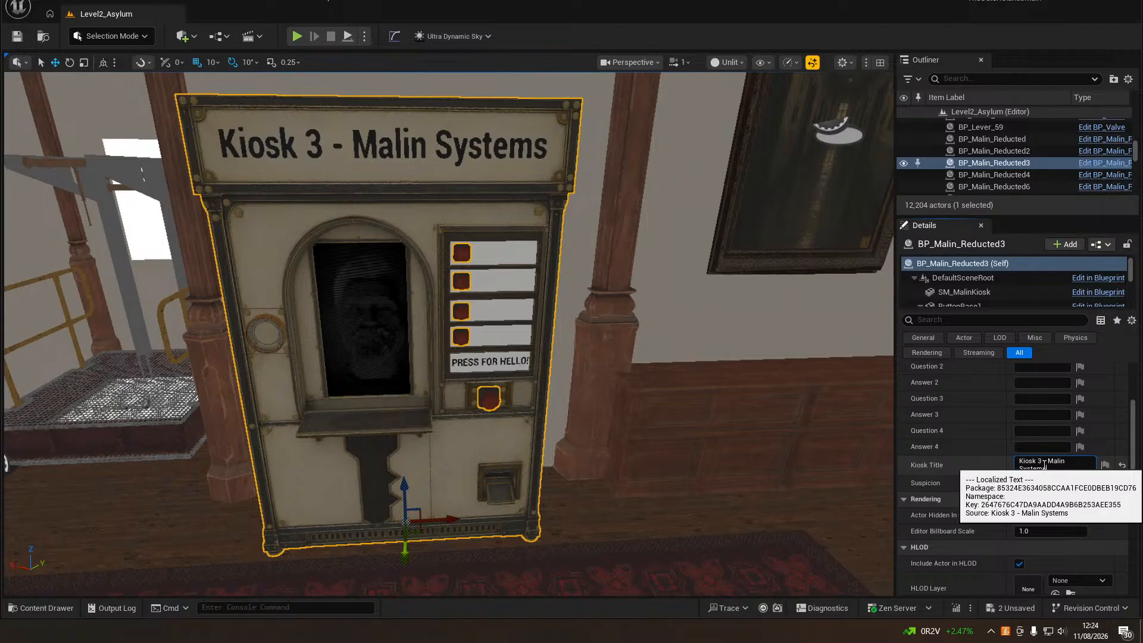
Begin the kiosk's Welcome Message with "WELCOME! IN THIS CORRIDOR YOU CAN SEE SEVERAL"
{"action": "scroll", "coordinate": [1012, 447], "scroll_direction": "up", "scroll_amount": 4}
{"action": "scroll", "coordinate": [1023, 415], "scroll_direction": "up", "scroll_amount": 1}
{"action": "left_click", "coordinate": [1037, 414]}
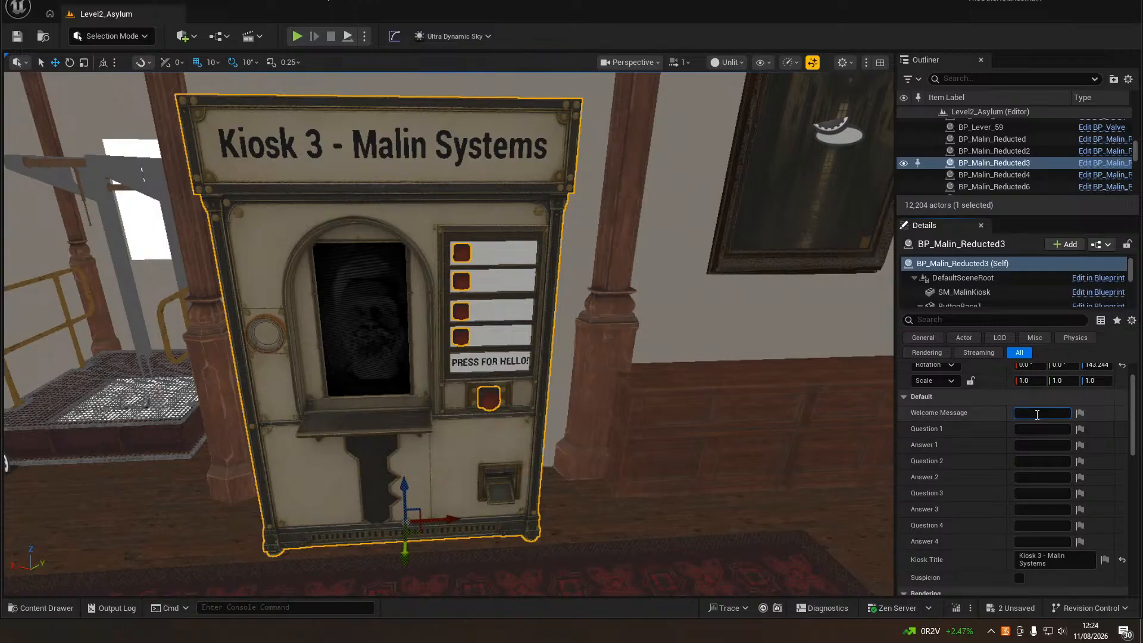
{"action": "type", "text": "WELCOME!"}
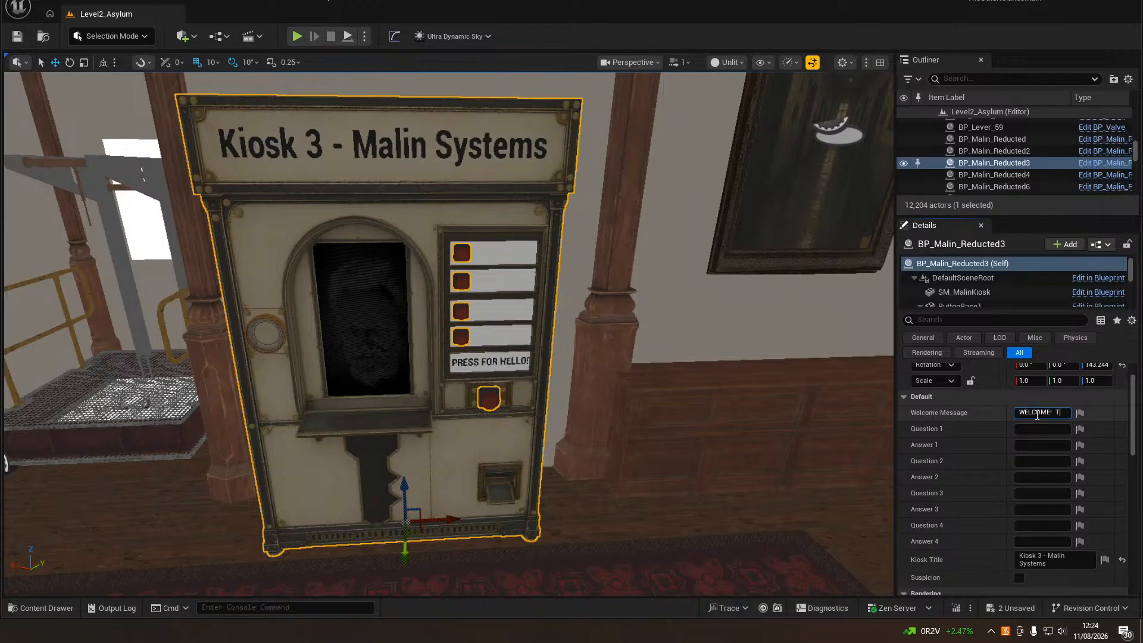
{"action": "type", "text": "THIS C"}
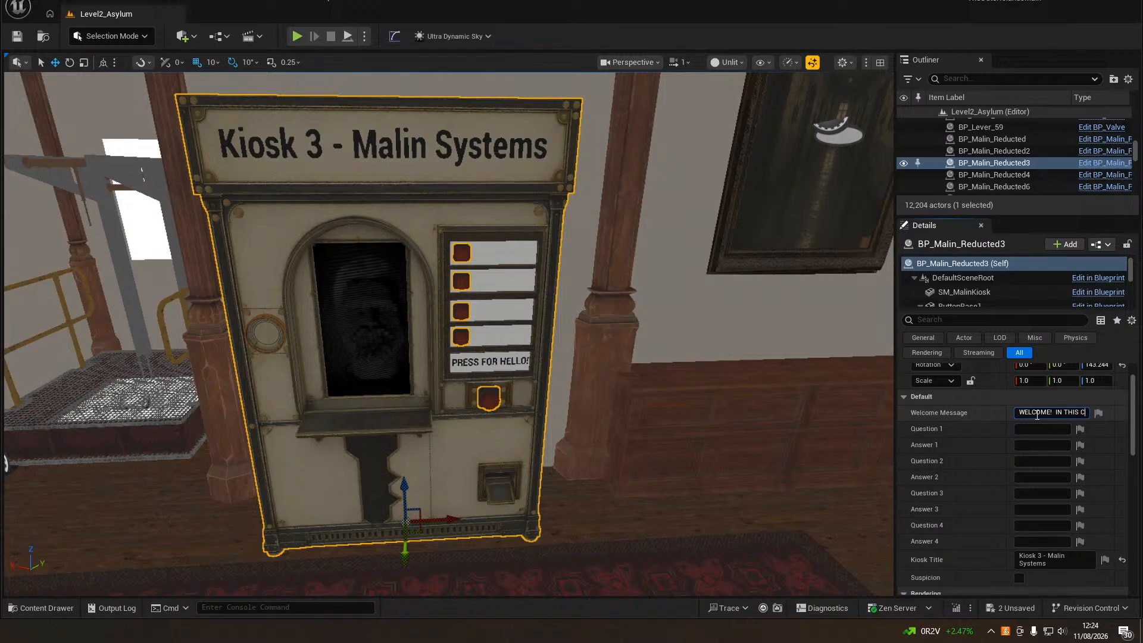
{"action": "type", "text": "ORIDOOR Y"}
{"action": "type", "text": "OU CAN SEE SEVERAL EX"}
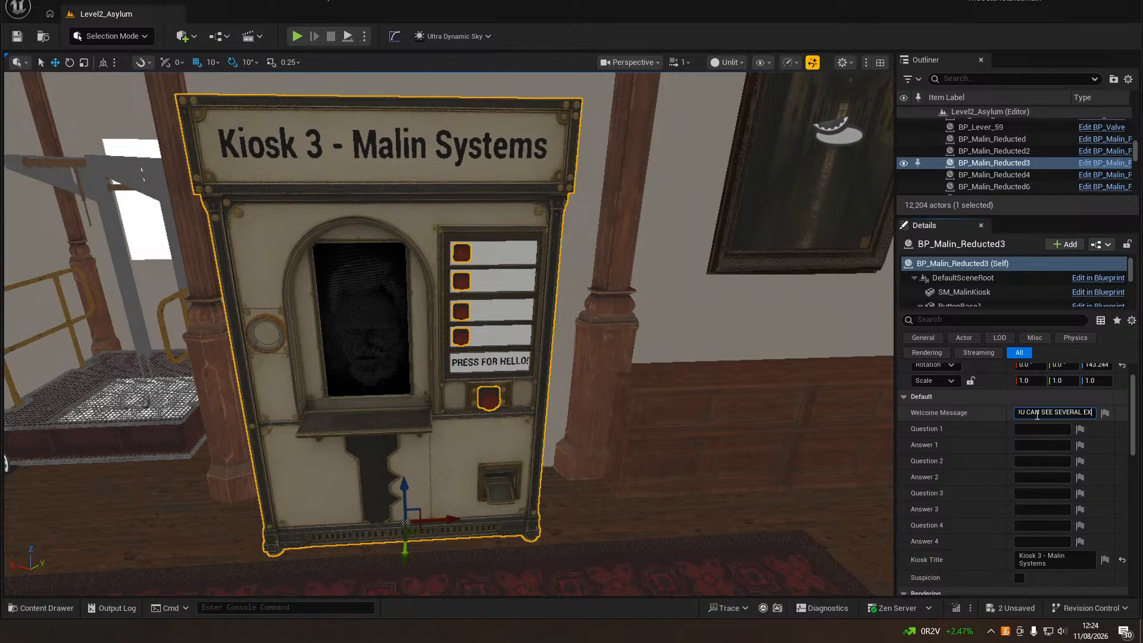
Finish the Welcome Message about automated machines, ending with "IN OUR HOSPITAL TO KEEP PATIENTS LIKE YOURSELF SAFE AND WARM!"
{"action": "type", "text": "AUTOMATED MACH"}
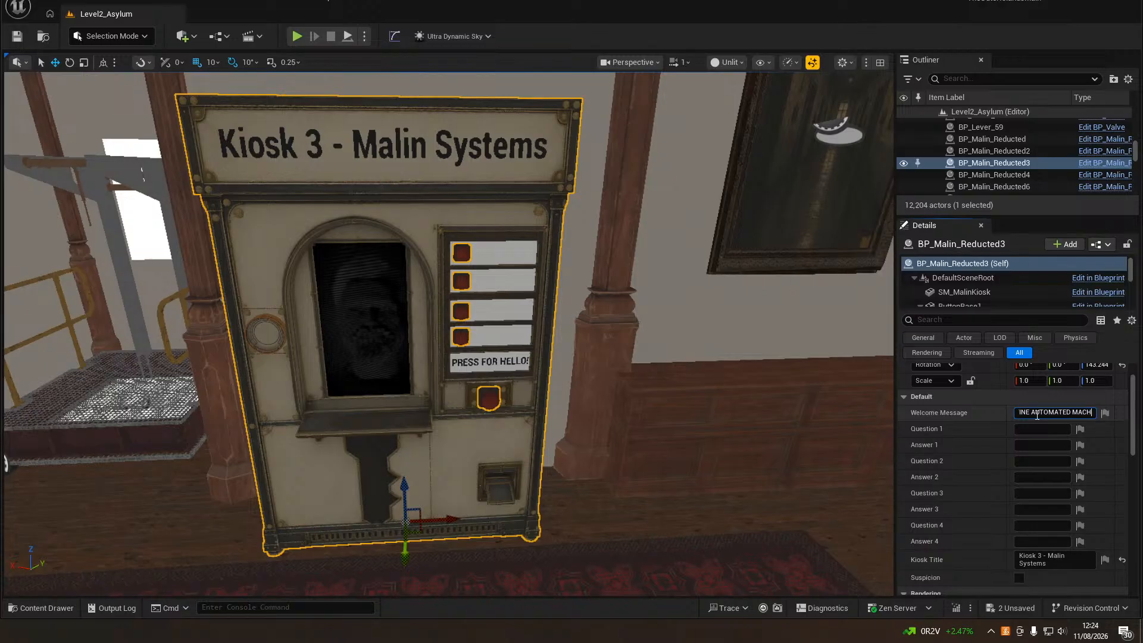
{"action": "type", "text": "E IN OUR HOSPITAL "}
{"action": "type", "text": "TO KEEP"}
{"action": "type", "text": " PATIENTS LIKE"}
{"action": "type", "text": " YOURSELF "}
{"action": "type", "text": "SAFE AND WAR"}
{"action": "type", "text": "M!"}
{"action": "key", "text": "Return"}
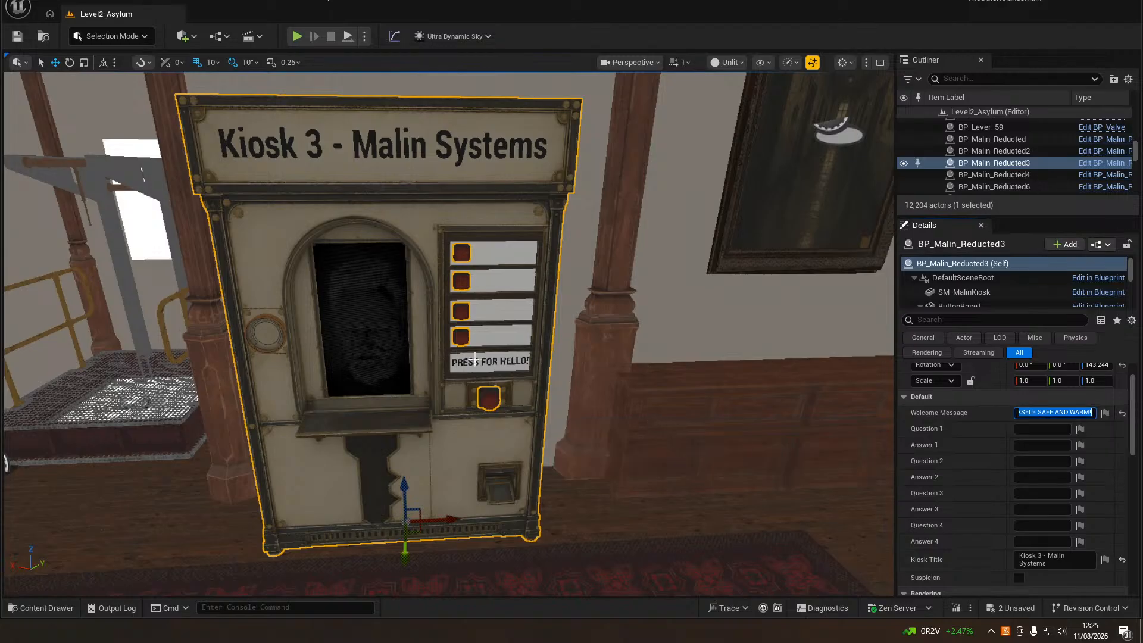
Set the kiosk's Question 1 to "Kiosks?"
{"action": "left_click", "coordinate": [1058, 430]}
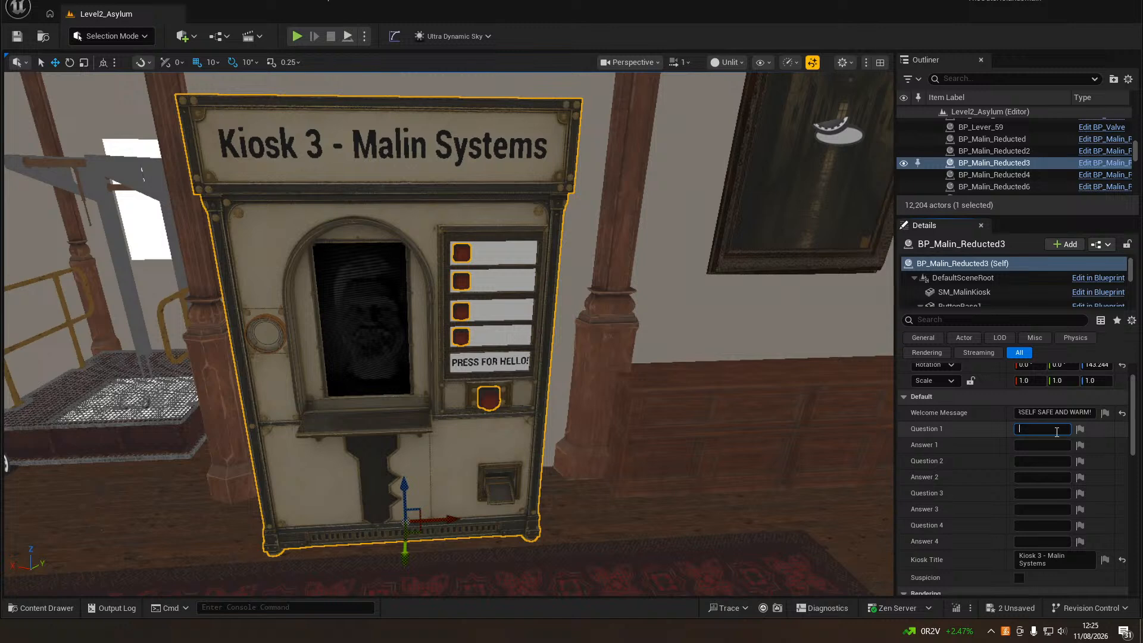
{"action": "type", "text": "Kio"}
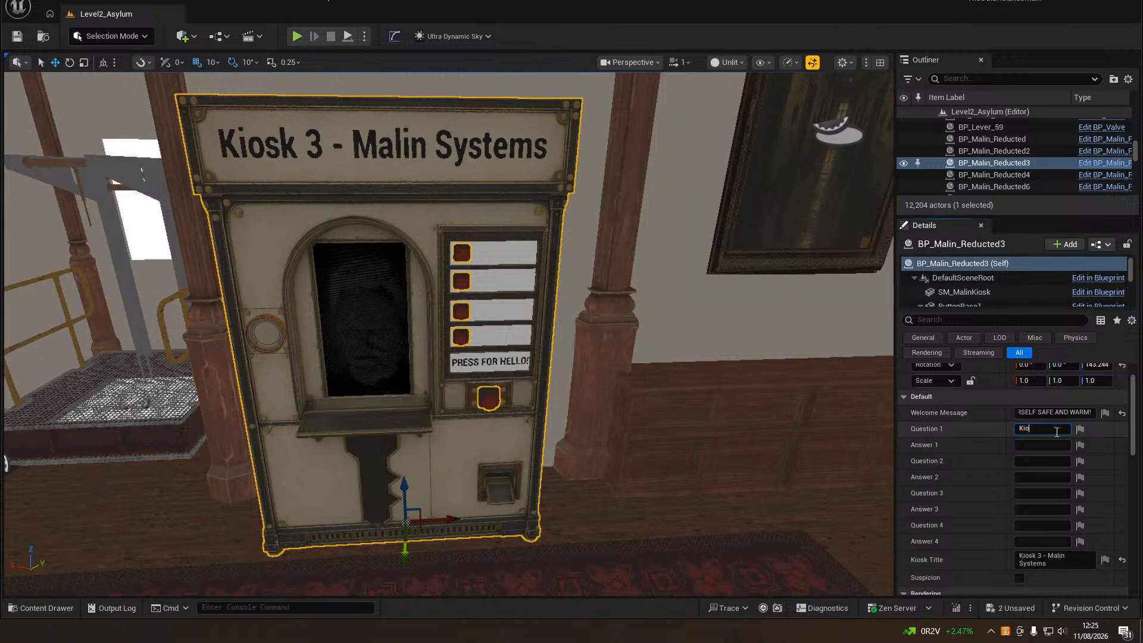
{"action": "type", "text": "sks?"}
{"action": "key", "text": "Tab"}
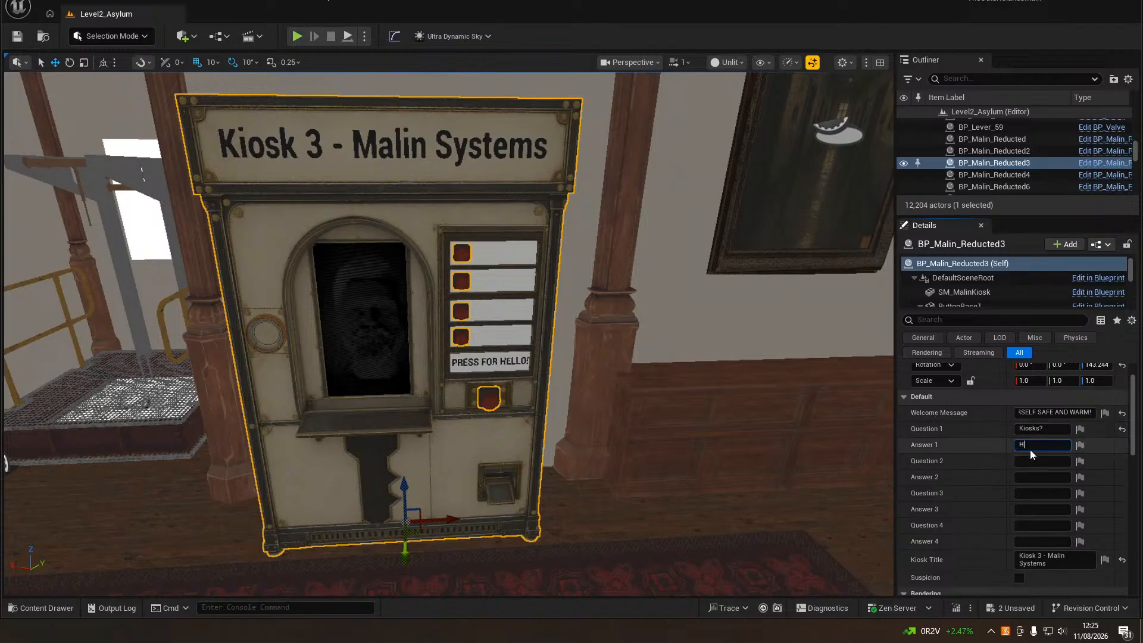
Begin Answer 1 with "HOW NICE OF YOU TO ASK ABOUT ME. I AM A MALIN KIOSK SYSTEM,"
{"action": "type", "text": "HOW NICE OF YOU TO ASK ABOUT ME"}
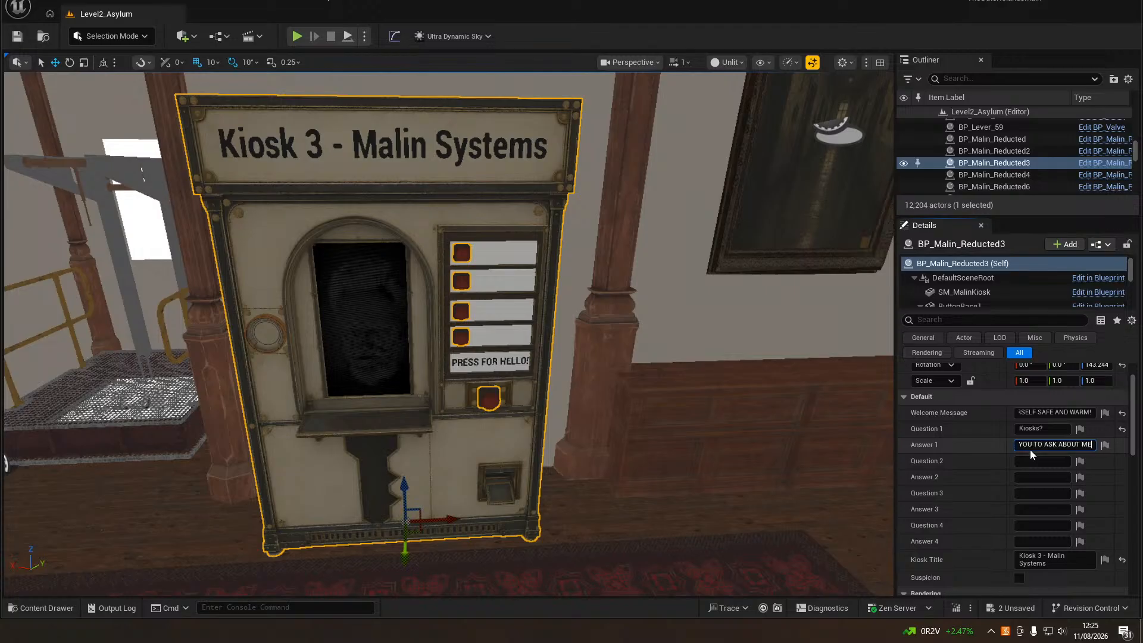
{"action": "type", "text": ". I AM A MALOI"}
{"action": "key", "text": "BackSpace"}
{"action": "key", "text": "BackSpace"}
{"action": "type", "text": "IN KIO"}
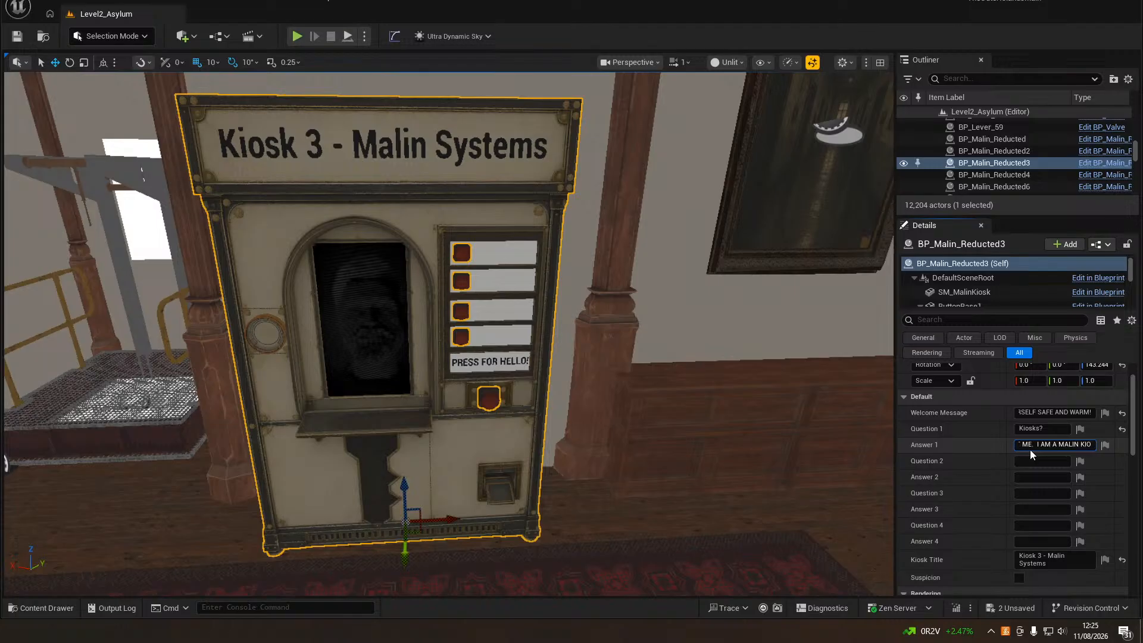
{"action": "type", "text": "SK SYSTEM, MY"}
{"action": "key", "text": "BackSpace"}
{"action": "key", "text": "BackSpace"}
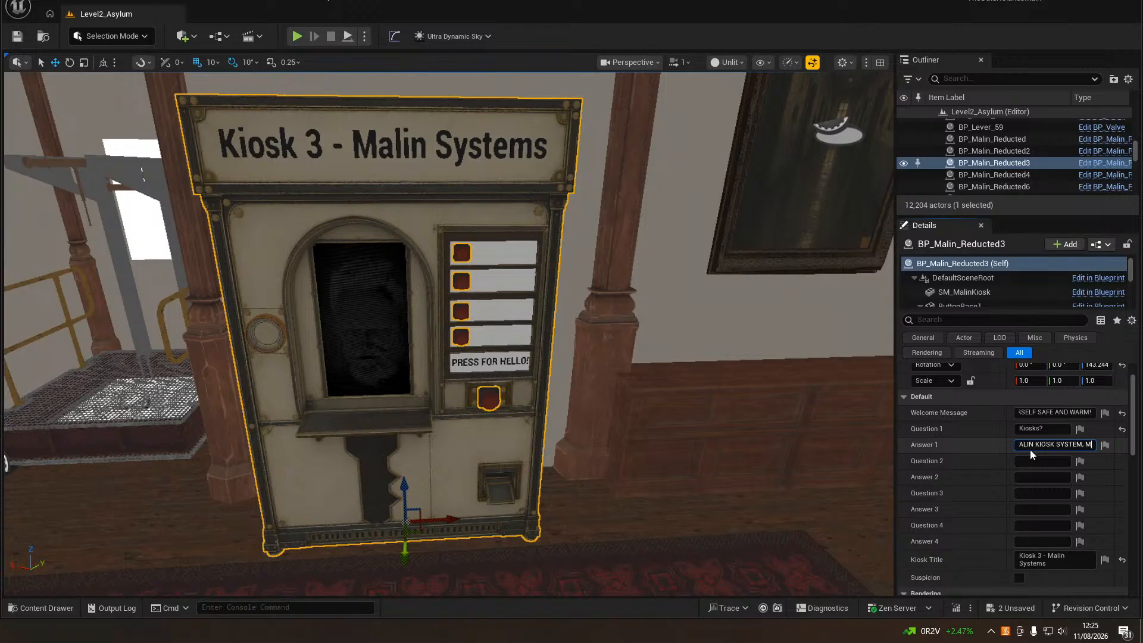
Finish Answer 1 with "PART OF THE GRAND COLLECTIVE OF KIOSKS THAT IS INSTALLED ON THE FACILITY TO GIVE COMMON ANSWERS TO COMMON QUESTIONS!"
{"action": "type", "text": "PART OF THE GRAND "}
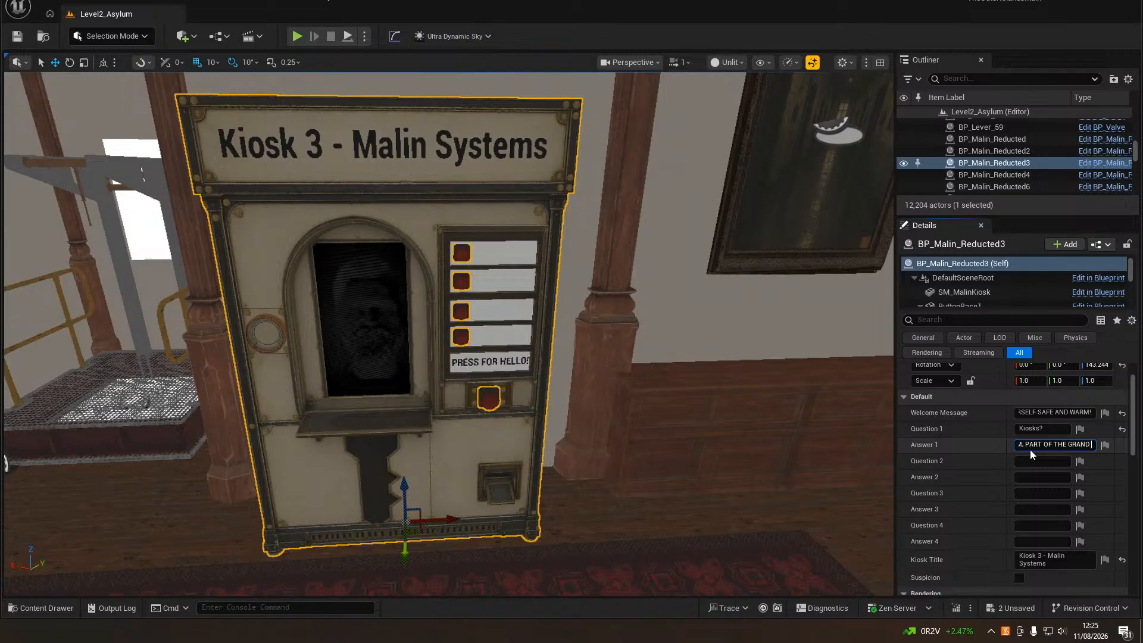
{"action": "type", "text": "COLLECTIVE OF KIOSKS THAT "}
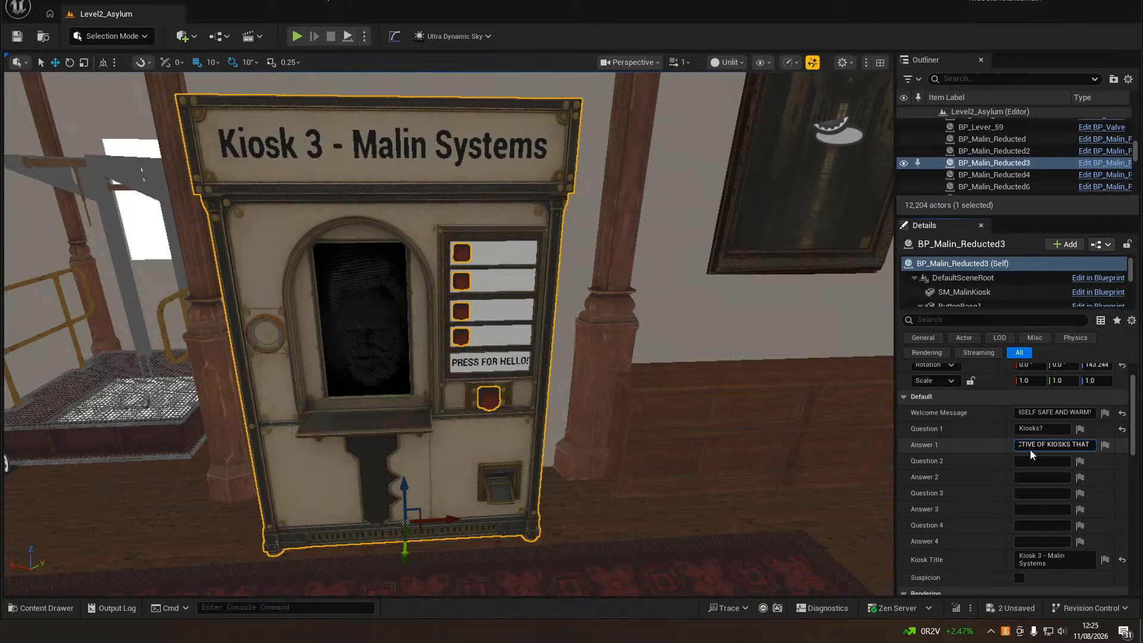
{"action": "type", "text": "IS INSTALLED ON "}
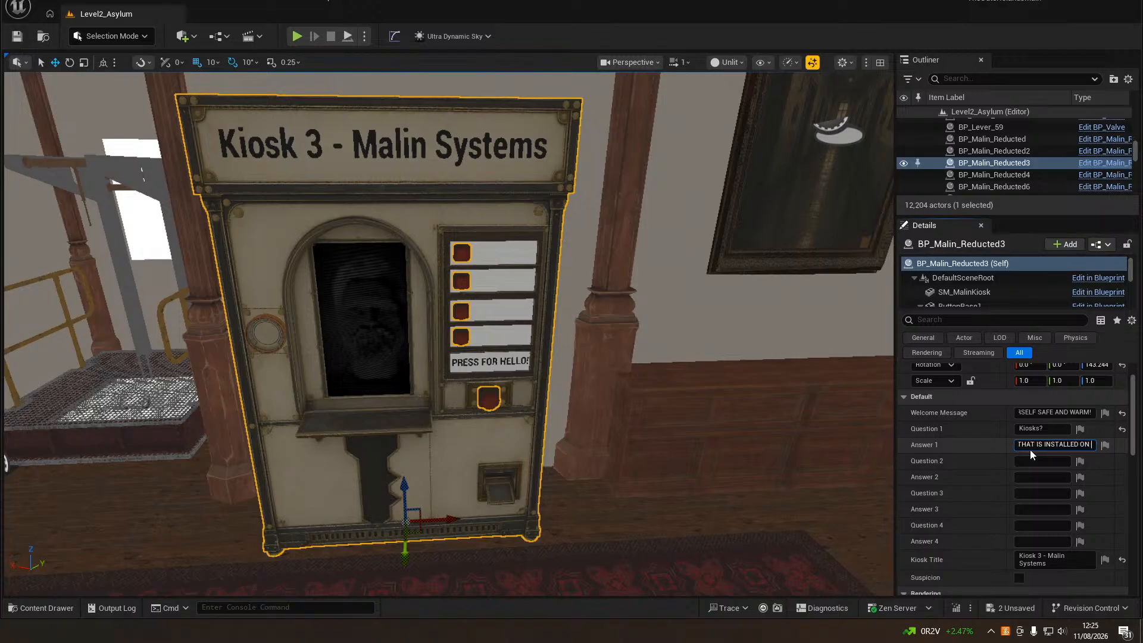
{"action": "type", "text": "THE FACILITY TO GIVE"}
{"action": "type", "text": " COMMON ANSWE"}
{"action": "type", "text": "RS TO "}
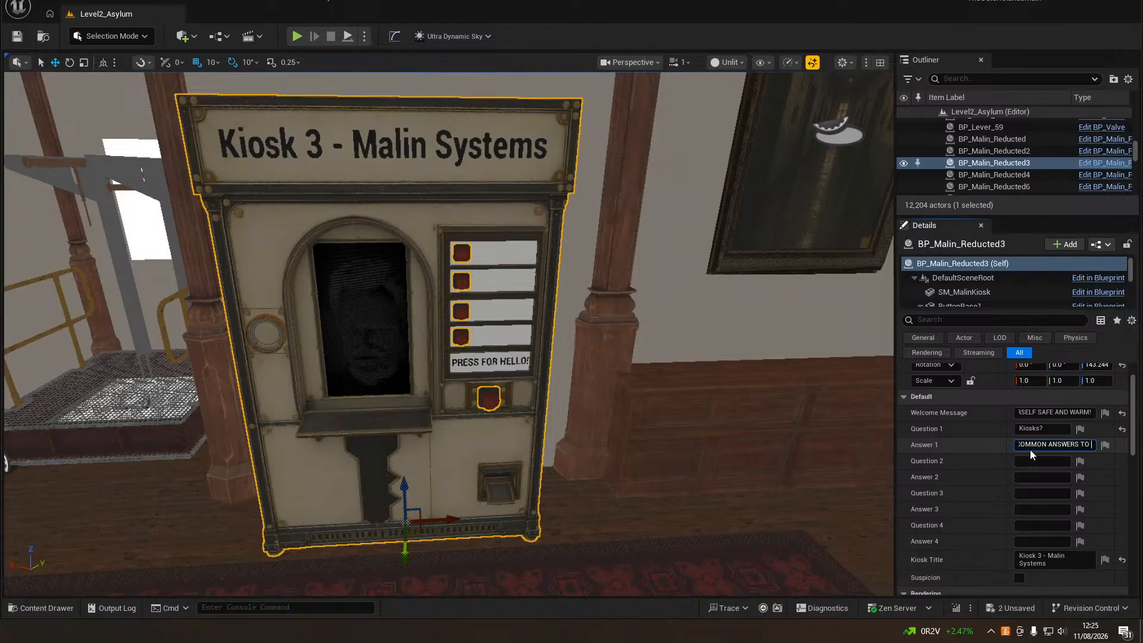
{"action": "type", "text": "COMMON QUESTIONS!"}
{"action": "key", "text": "Return"}
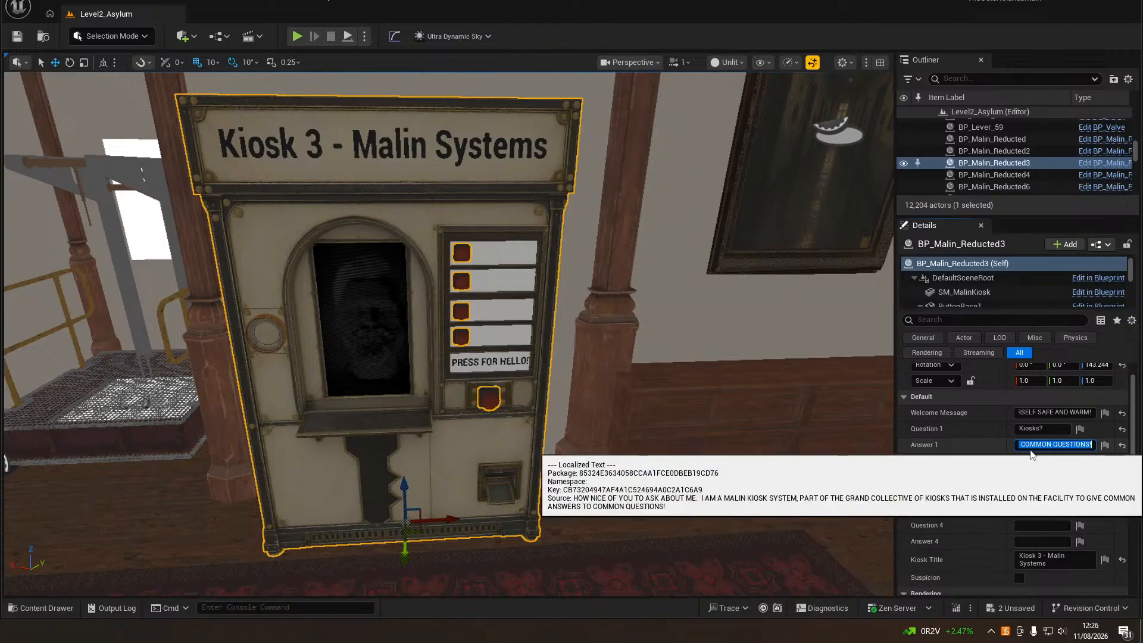
Set the kiosk's Question 2 to "Nurse?"
{"action": "left_click", "coordinate": [1043, 462]}
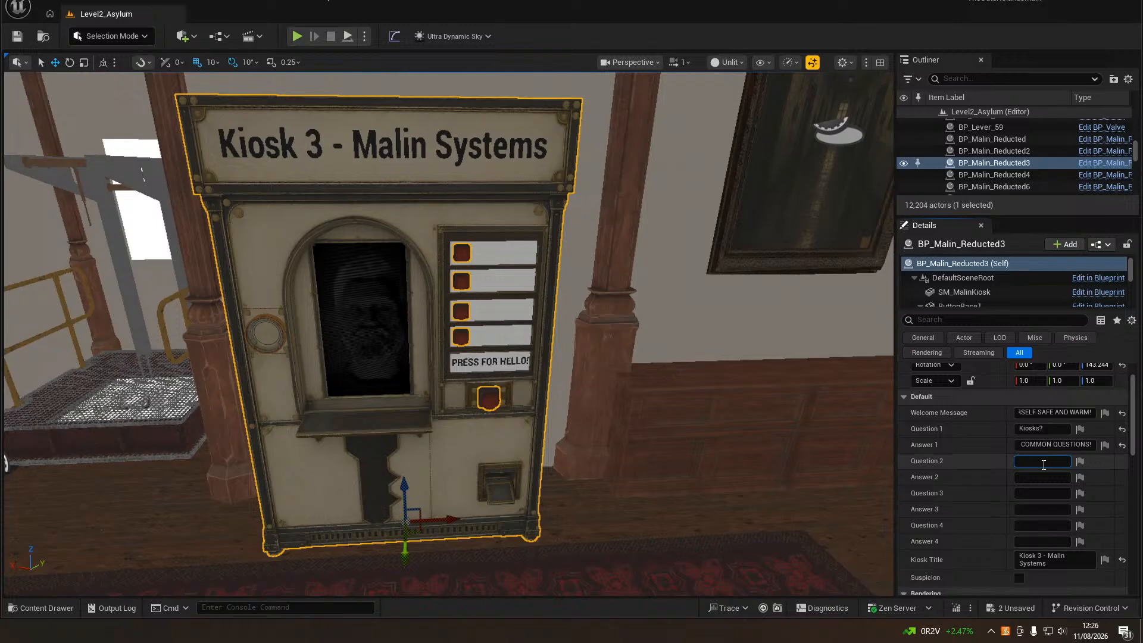
{"action": "type", "text": "Nurse"}
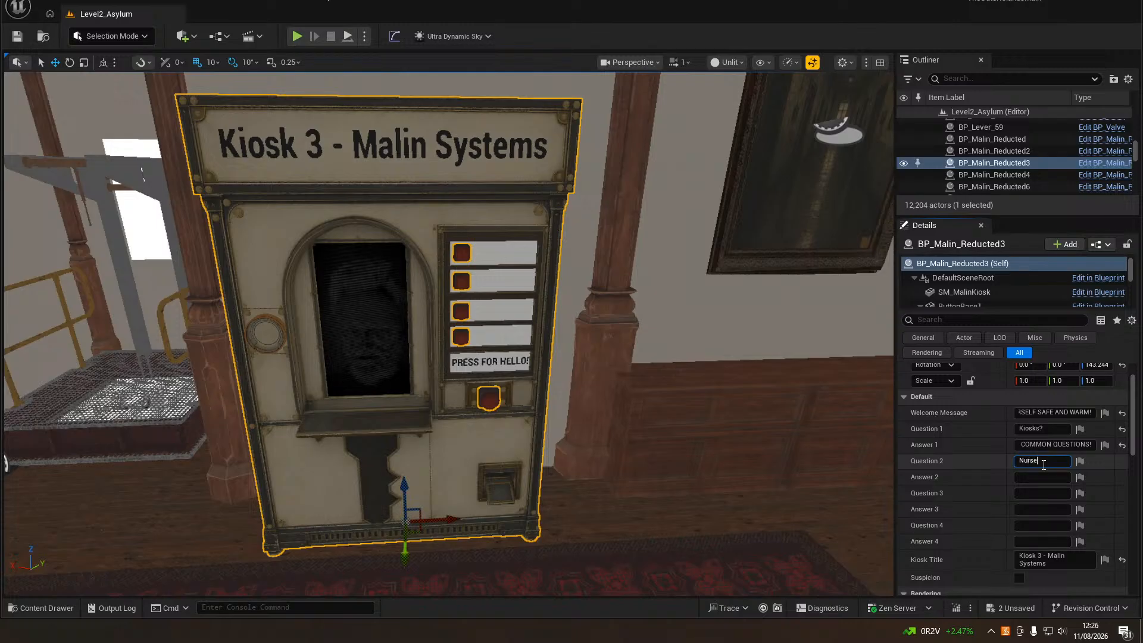
{"action": "type", "text": "?"}
{"action": "key", "text": "Tab"}
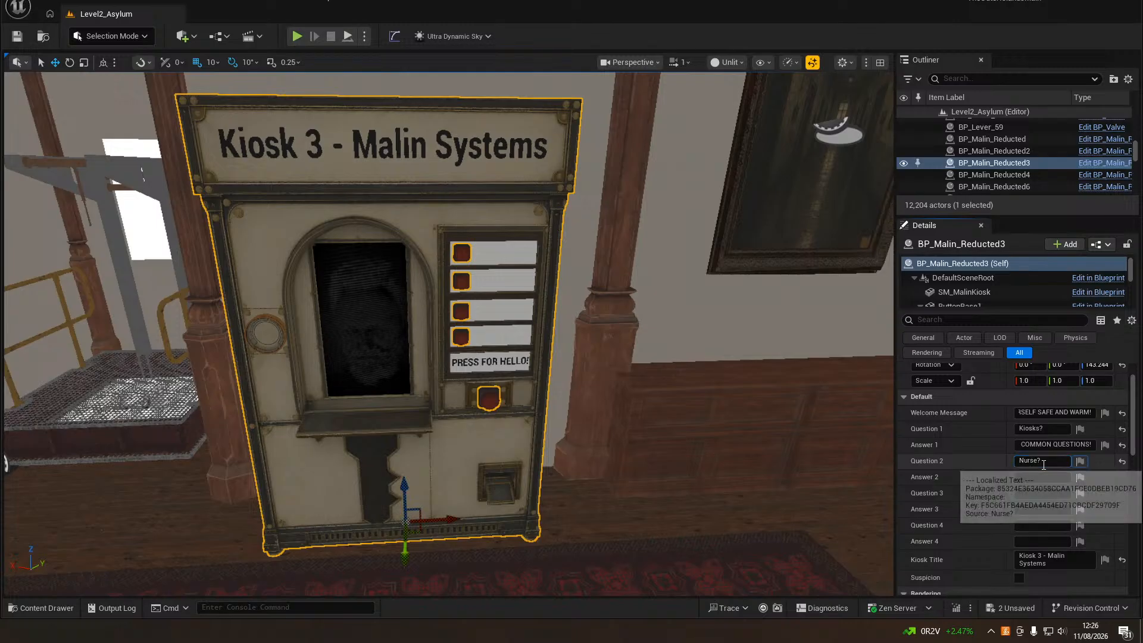
Begin Answer 2 with "NEED A SHOT OF SOMETHING TO PICK YOU UP? HAVING A BIT OF A SIEZURE?"
{"action": "left_click", "coordinate": [1049, 478]}
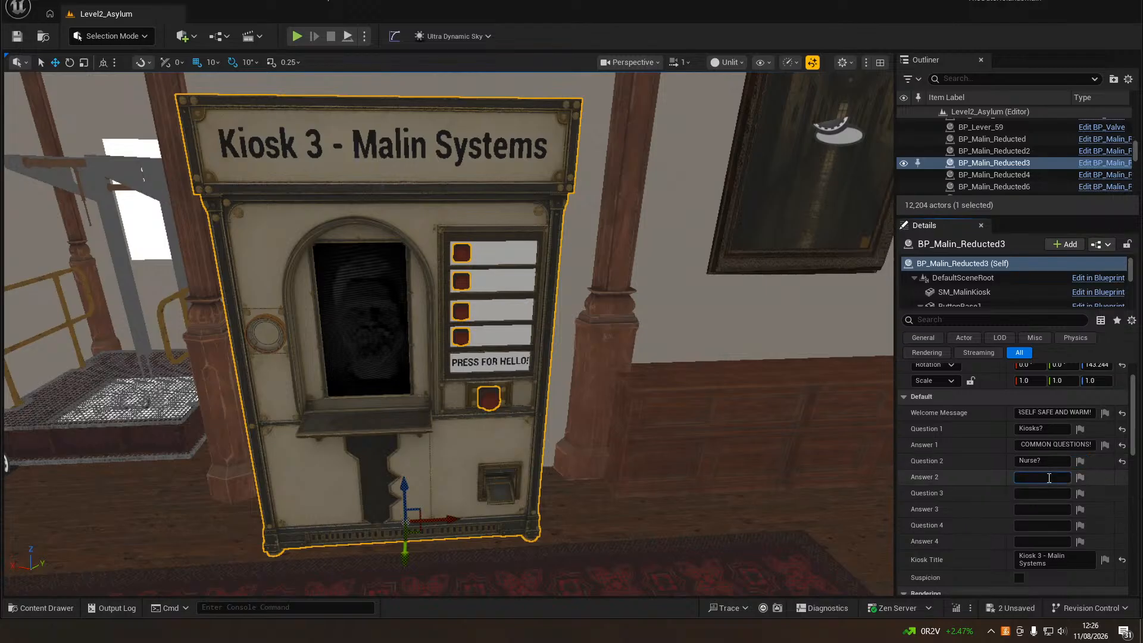
{"action": "type", "text": "NEED A SHOT OF SOMETHING TO PICK YOU"}
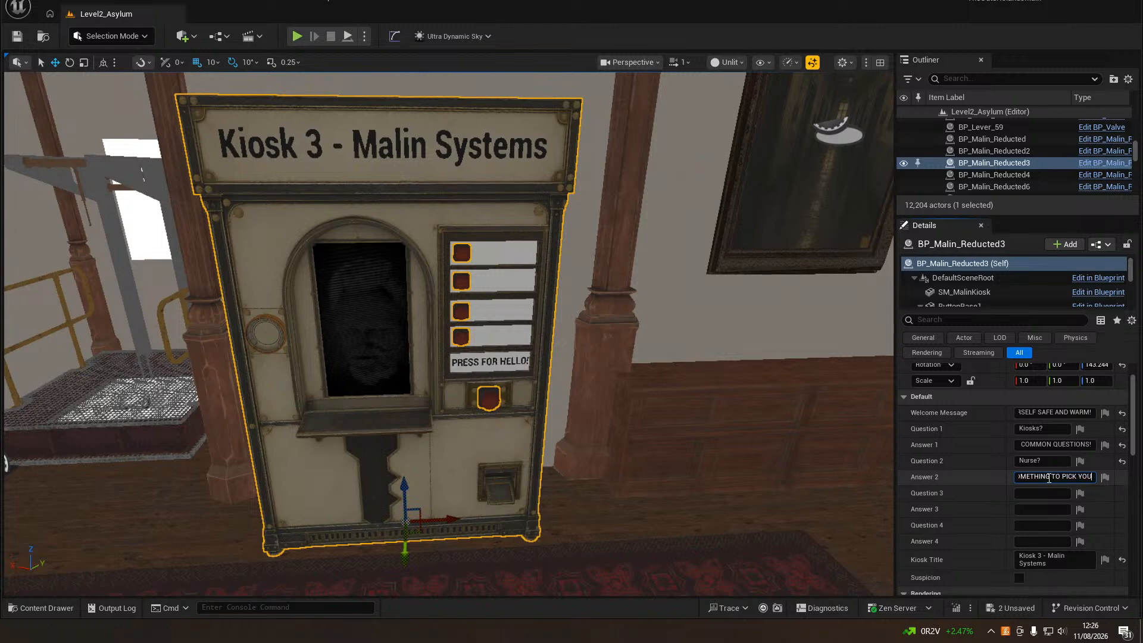
{"action": "type", "text": " UP? HAVING A BIT OF A SIEZURE? "}
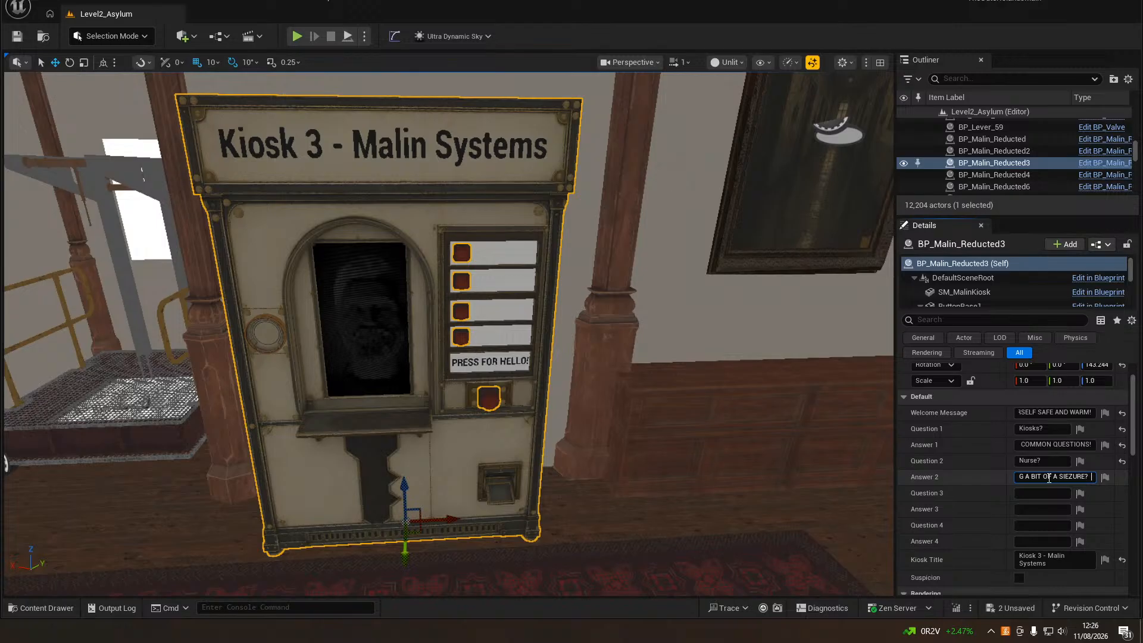
Finish Answer 2 with "OUR NURSE UNITS ARE HERE TO SUPPORT OUR" staff in keeping patients ready, ending in "TO GO TO YOUR APPOINTMENTS!"
{"action": "type", "text": " OUR NUR"}
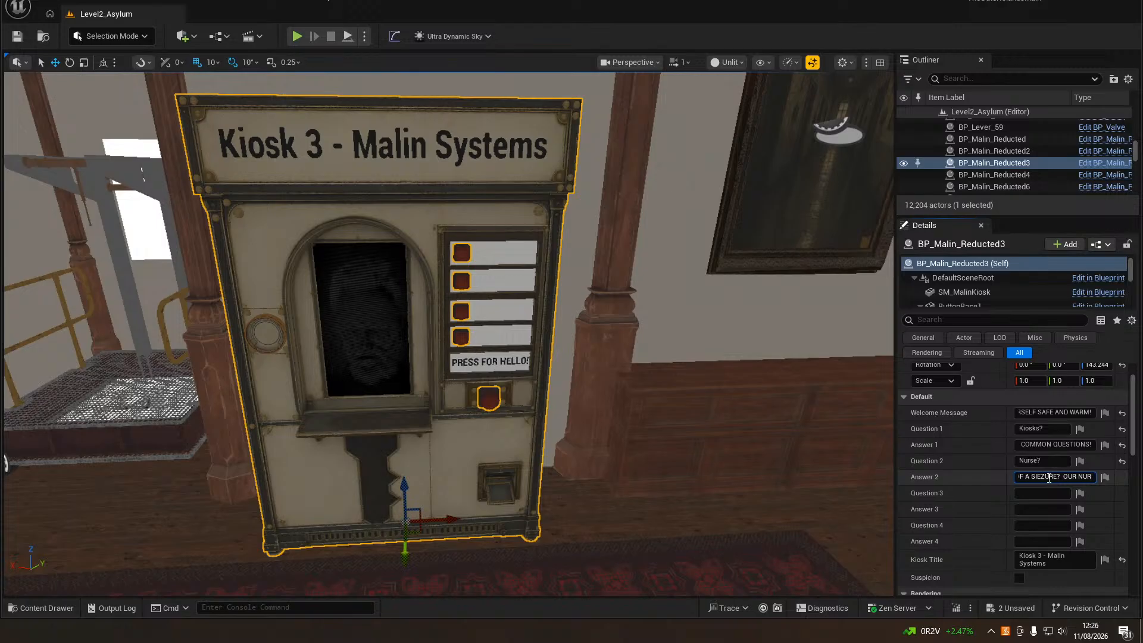
{"action": "type", "text": "SE UNITS ARE HERE TO P"}
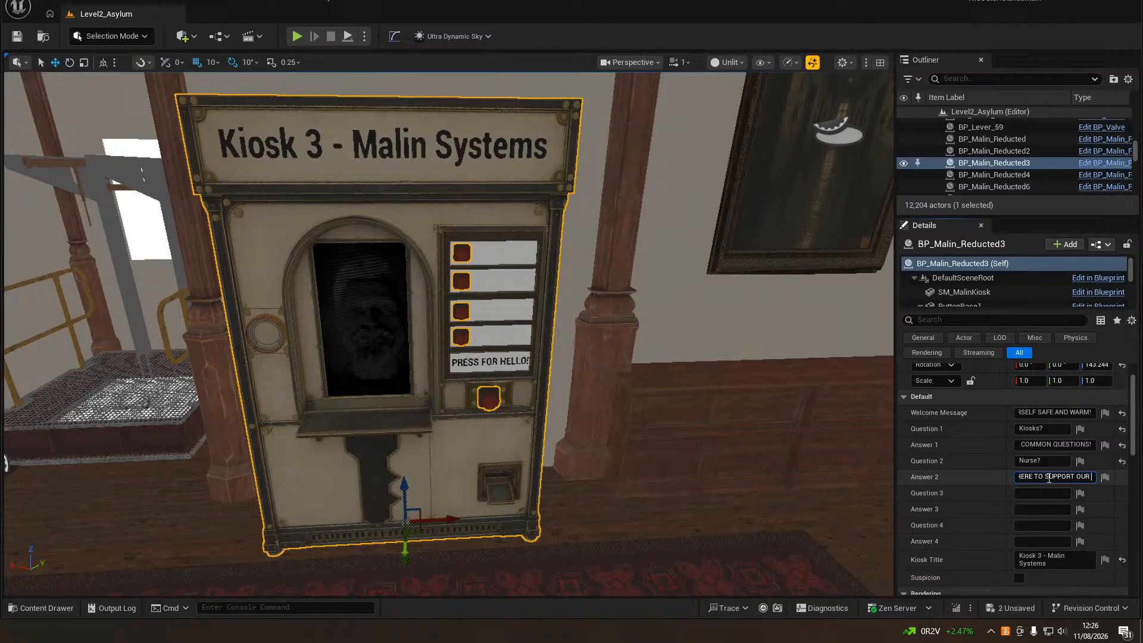
{"action": "type", "text": "AFF IN KEEPING"}
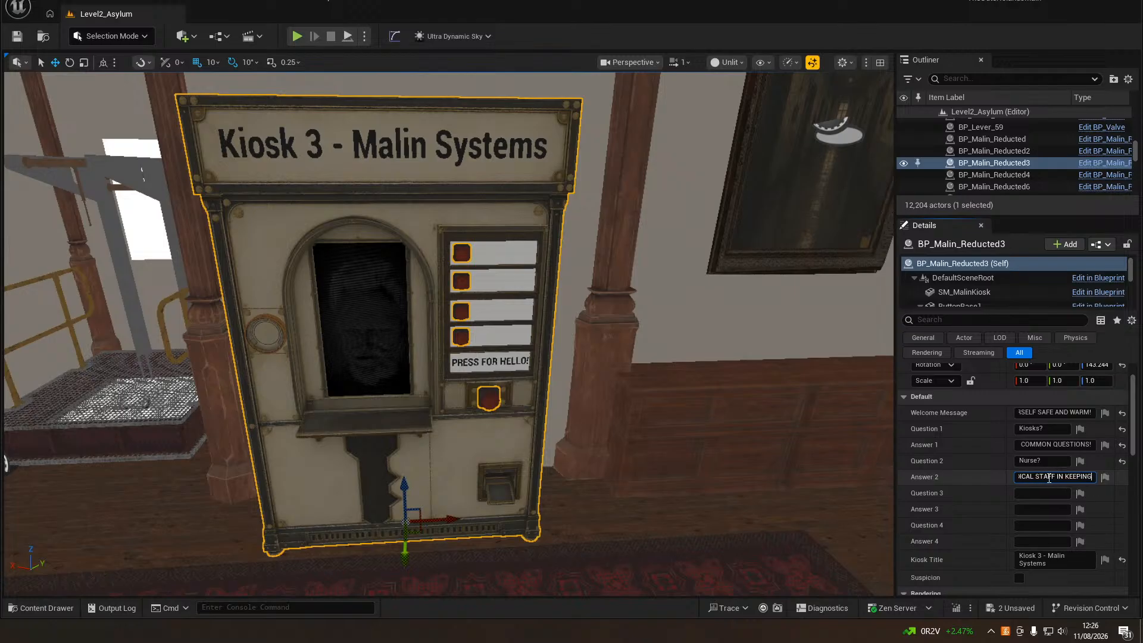
{"action": "type", "text": " YPI"}
{"action": "key", "text": "BackSpace"}
{"action": "key", "text": "BackSpace"}
{"action": "type", "text": "YOUR AP"}
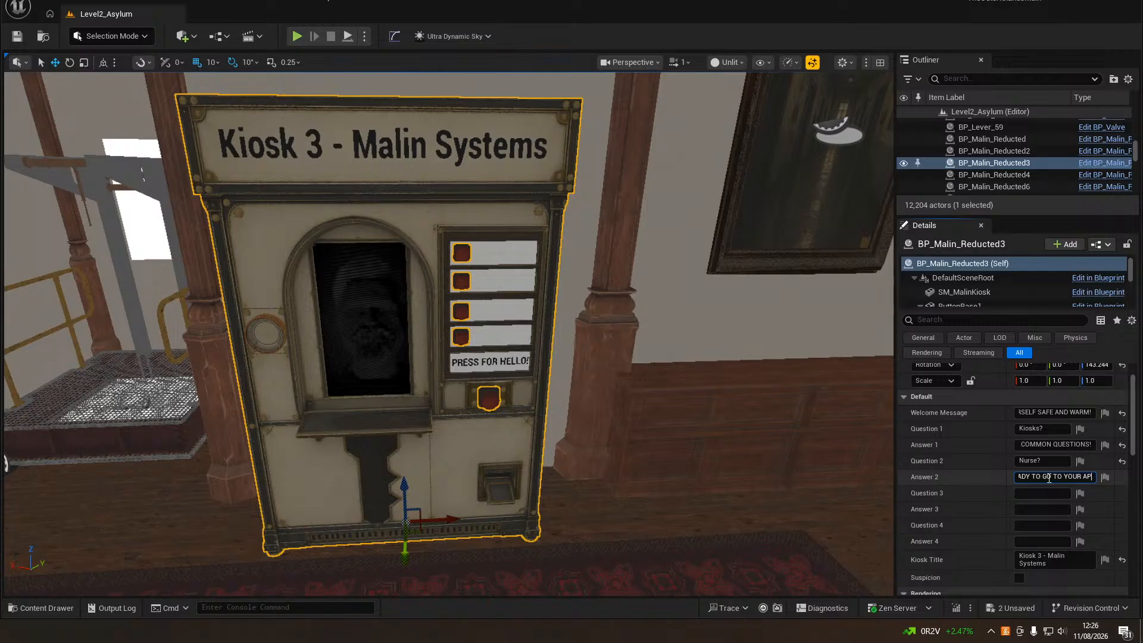
{"action": "type", "text": "POINTMENTS!"}
{"action": "key", "text": "Return"}
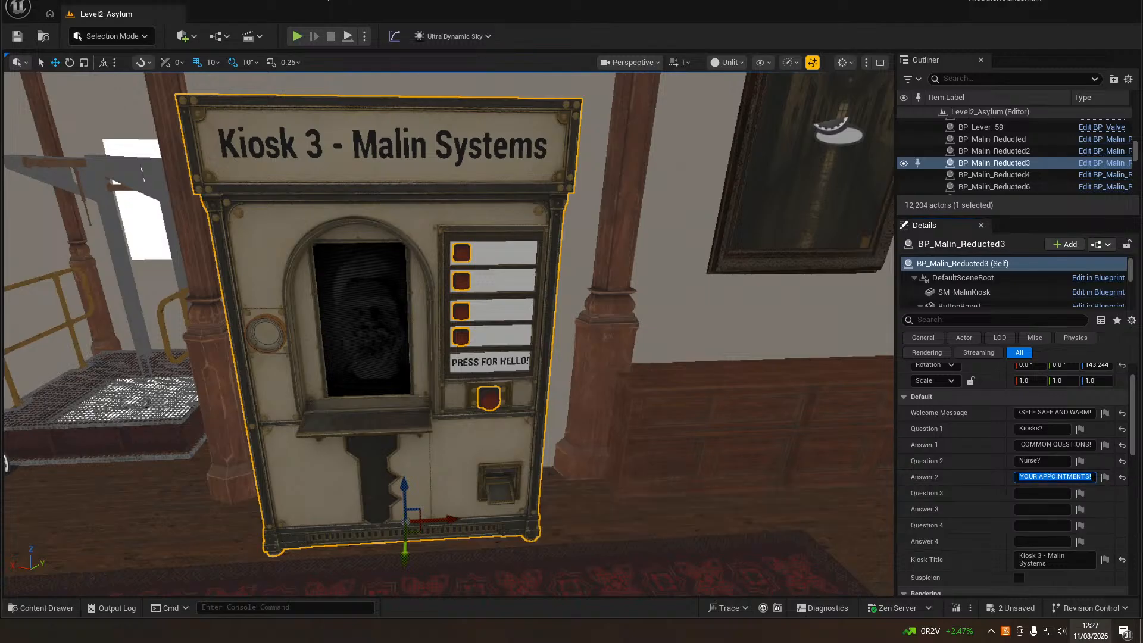
{"action": "left_click", "coordinate": [1037, 493]}
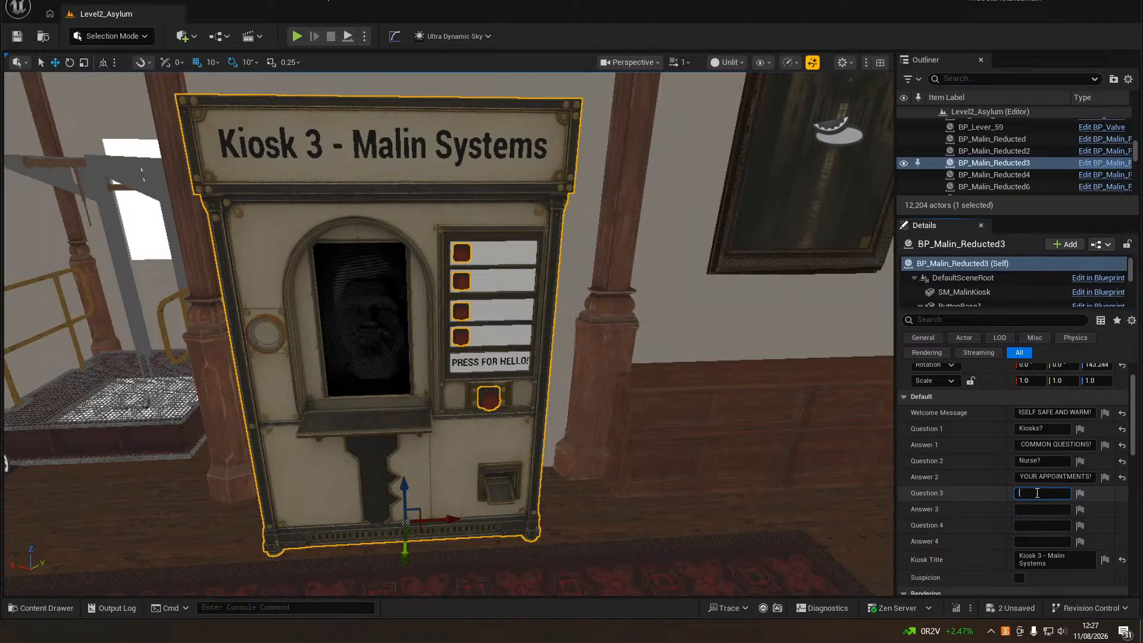
{"action": "type", "text": "Cu"}
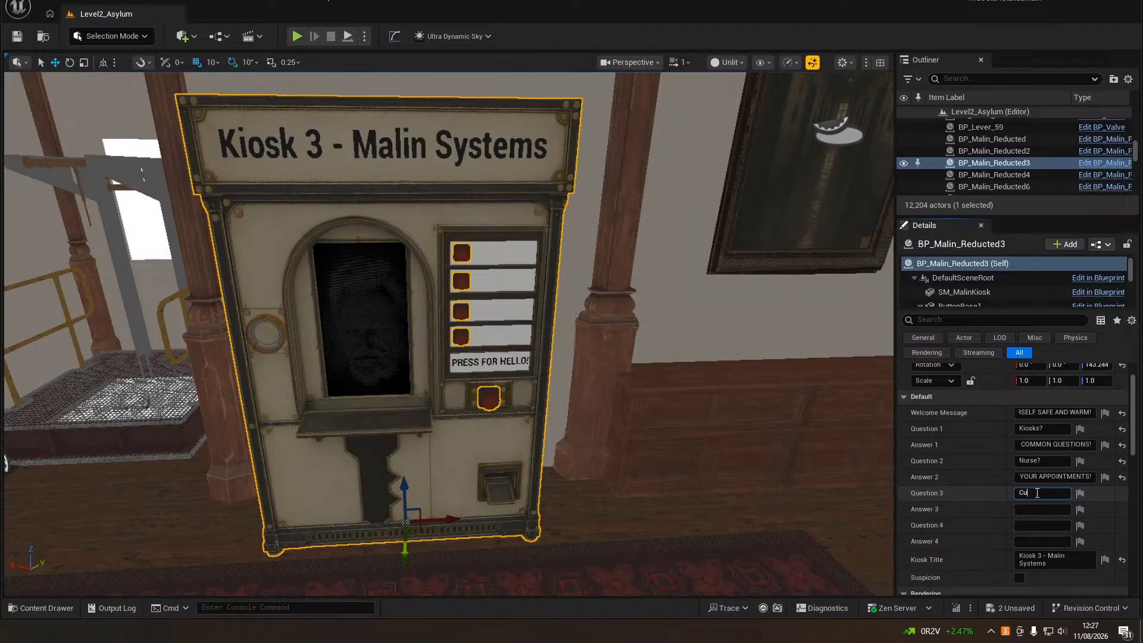
{"action": "type", "text": "stodians?"}
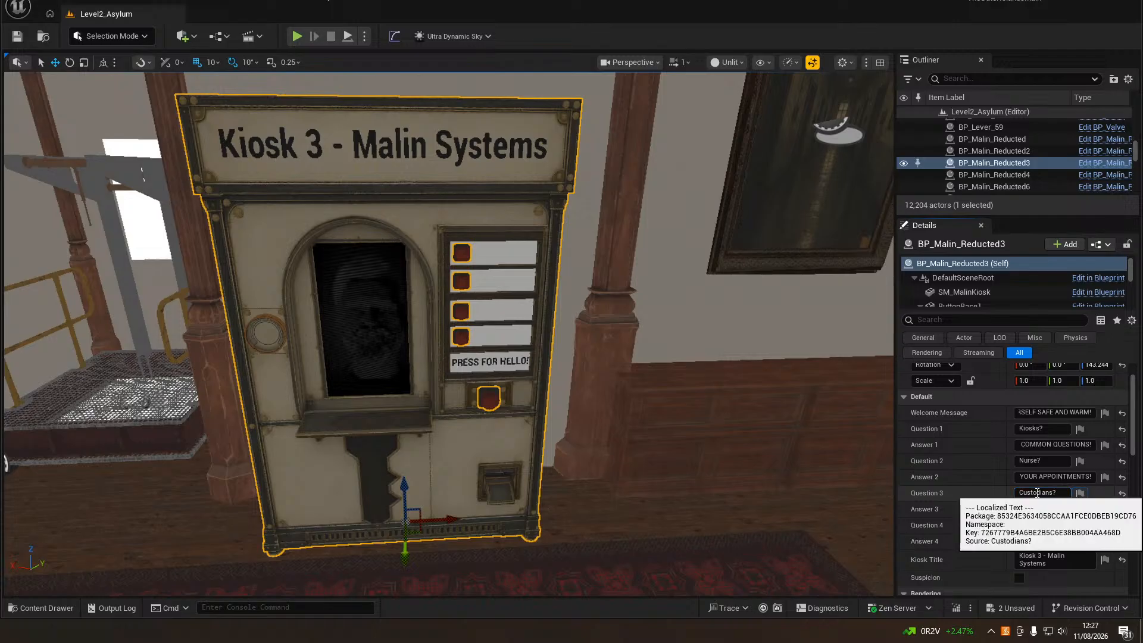
{"action": "key", "text": "Tab"}
Set the kiosk's Question 3 to "BOB?" and begin Answer 3 with "OUR BOB MANIPLE COLLECTIVE IS A FULLY AUTOMATED" system description
{"action": "double_click", "coordinate": [1033, 492]}
{"action": "type", "text": "BO"}
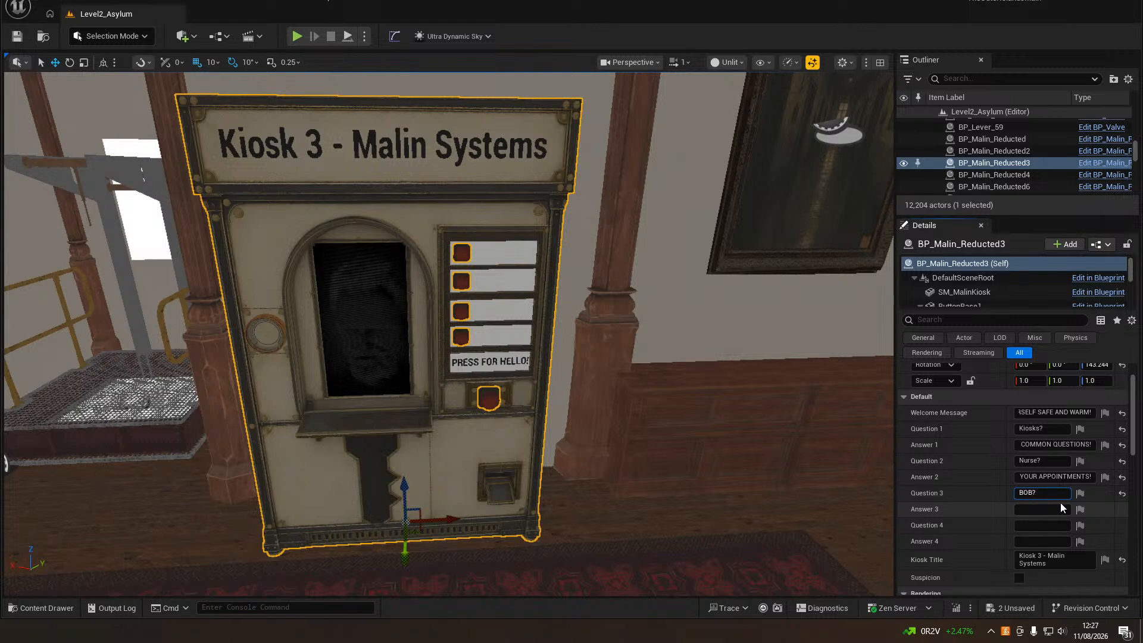
{"action": "left_click", "coordinate": [1060, 507]}
{"action": "type", "text": "OUR BOB MAPLE CO"}
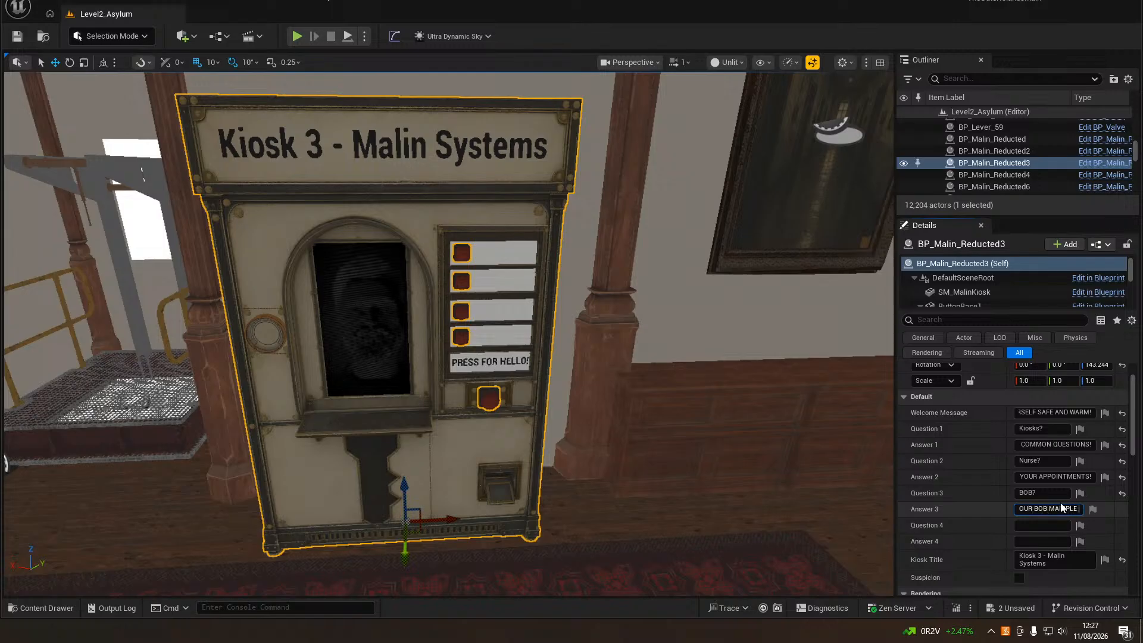
{"action": "type", "text": "LLECTIVE"}
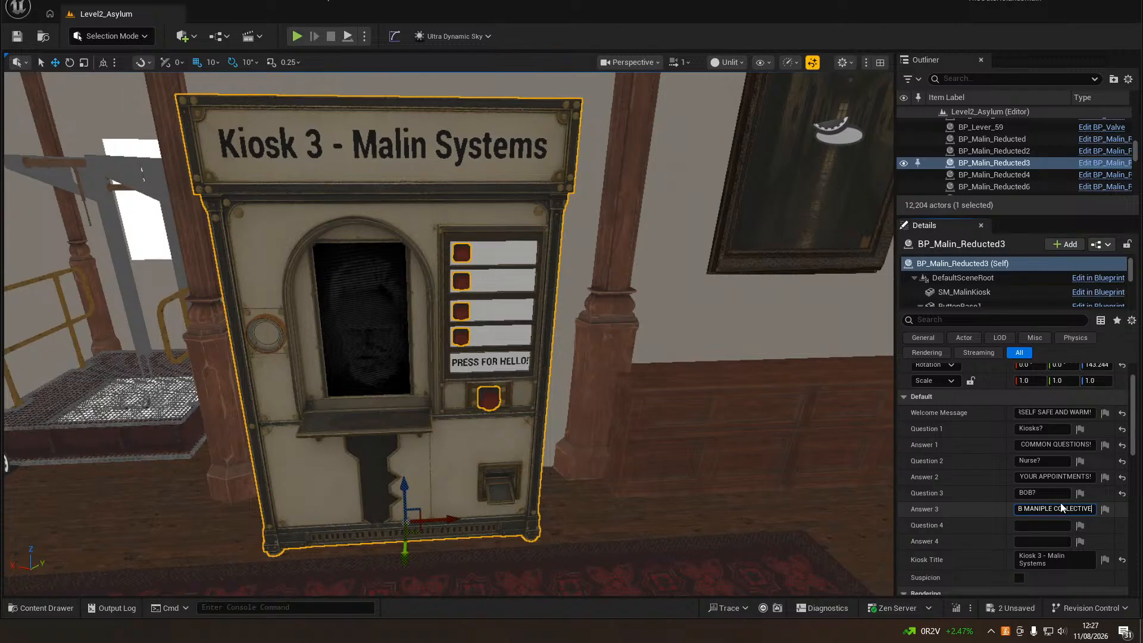
{"action": "type", "text": " IS "}
{"action": "type", "text": "A"}
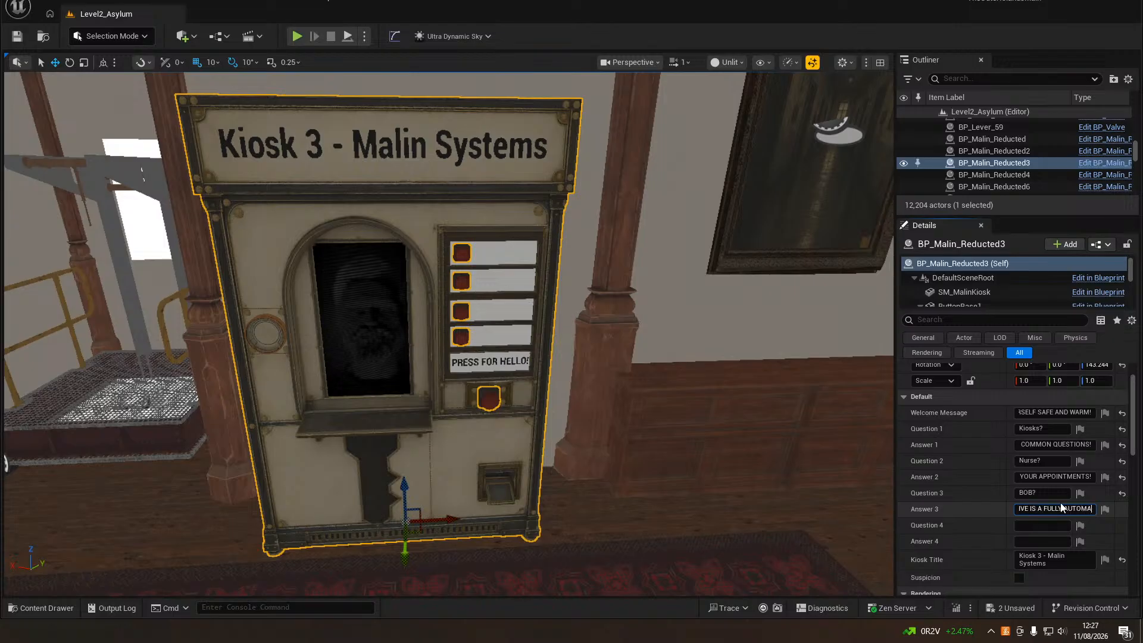
{"action": "type", "text": "CTUALLY AULLY AUTOMATED DRINKS DELIVERY SYSTEM, PATRI"}
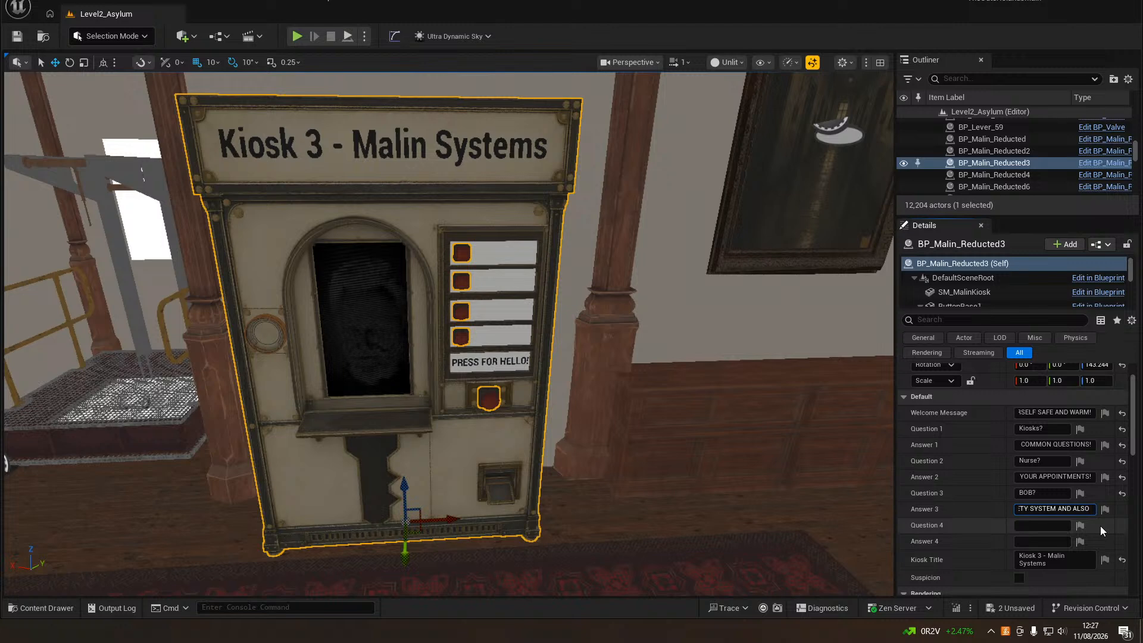
Continue Answer 3 after "SYSTEM AND ALSO" with "SOMETHING TO TALK TO"
{"action": "type", "text": "SOMEONE TO"}
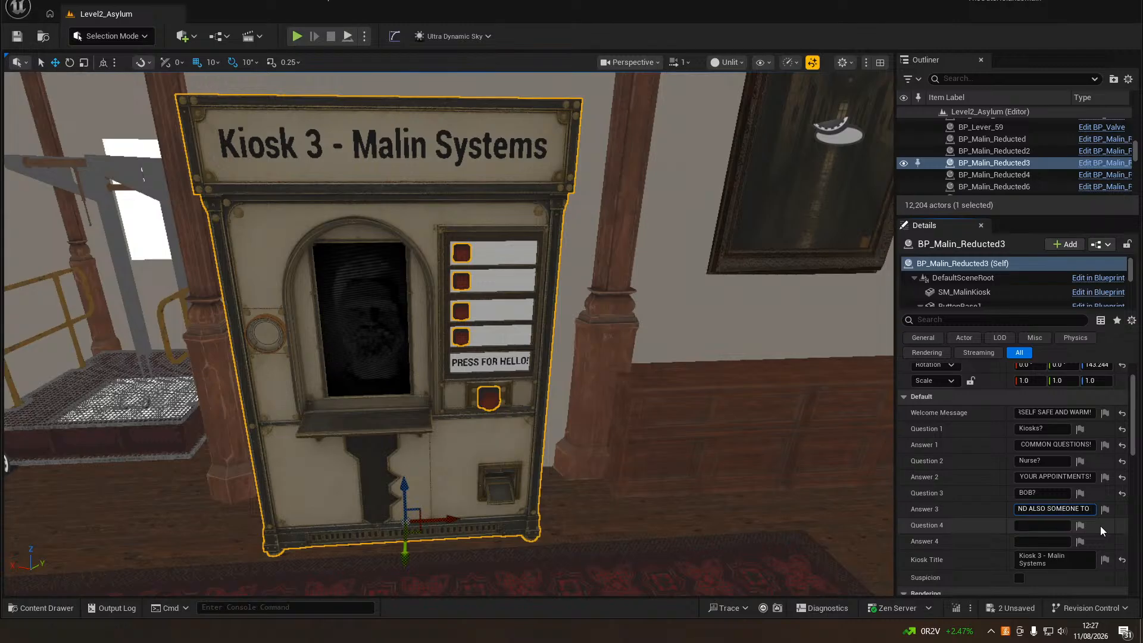
{"action": "key", "text": "BackSpace"}
{"action": "key", "text": "BackSpace"}
{"action": "key", "text": "BackSpace"}
{"action": "key", "text": "BackSpace"}
{"action": "key", "text": "BackSpace"}
{"action": "key", "text": "BackSpace"}
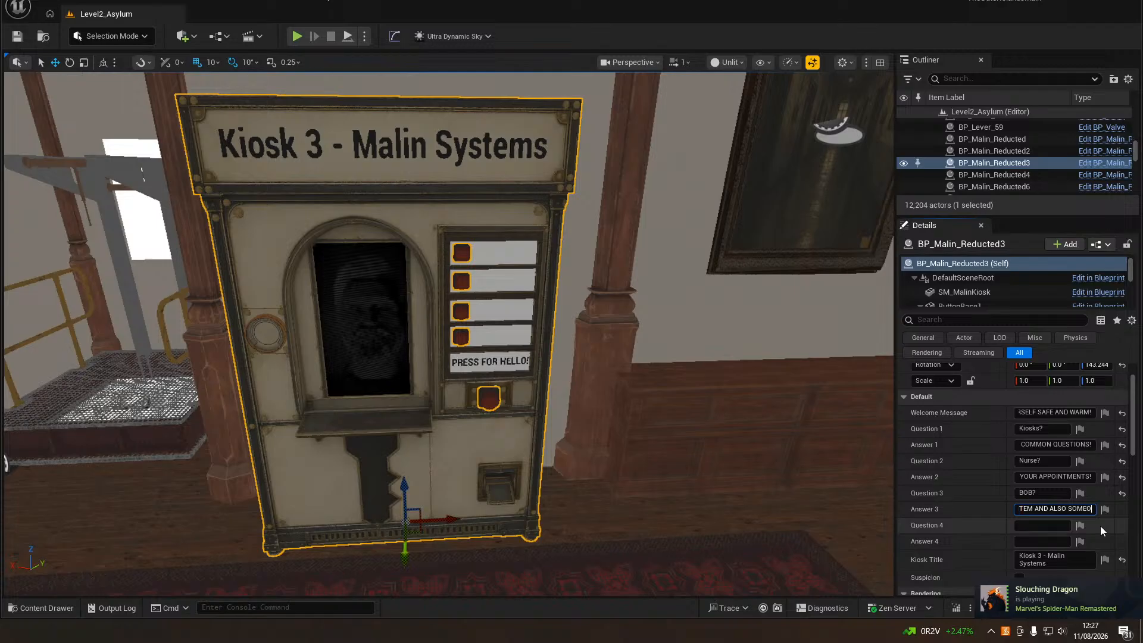
{"action": "type", "text": "THI"}
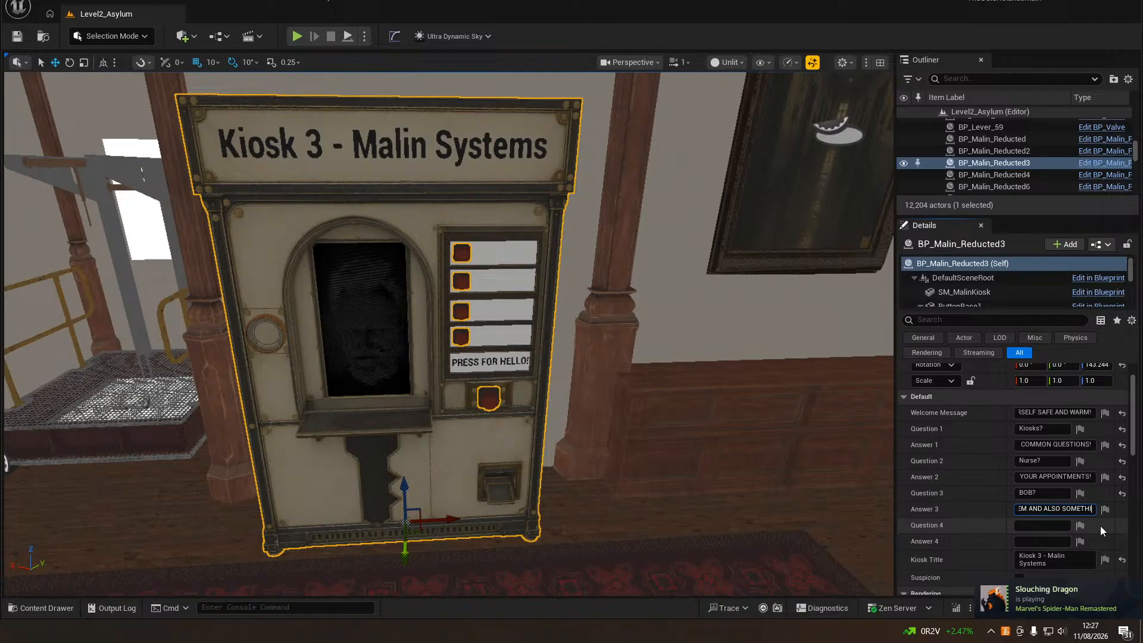
{"action": "type", "text": "NG TO TALK TO "}
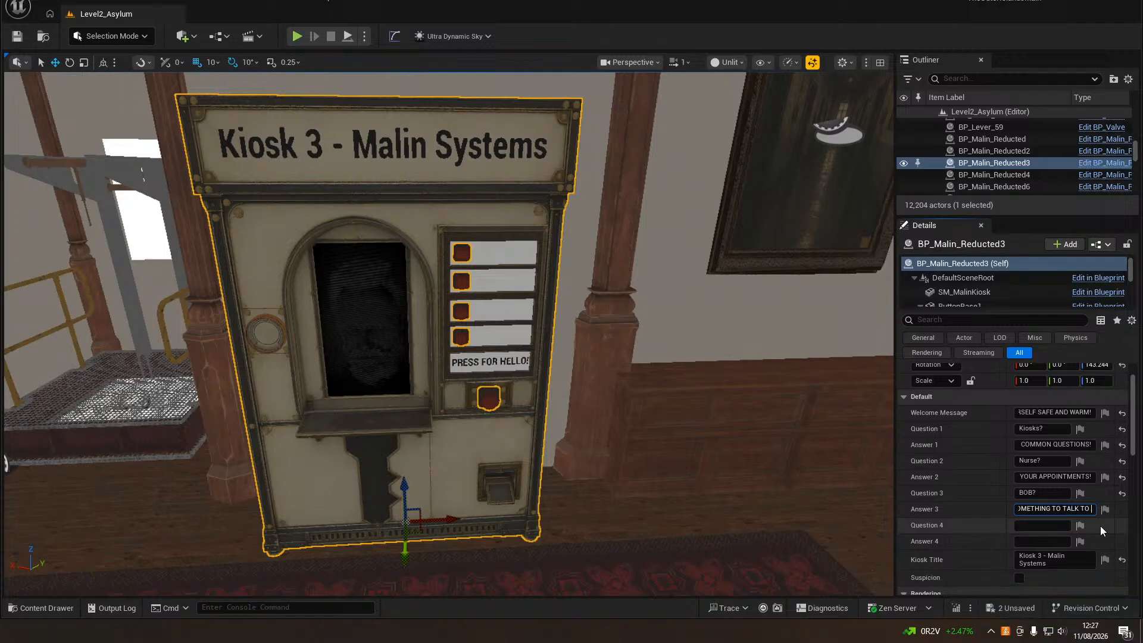
Finish Answer 3 with "IN THOSE LONELY MOMENTS, ALWAYS THERE WITH A HELLO!"
{"action": "type", "text": "IN THOSE LONELY MONE"}
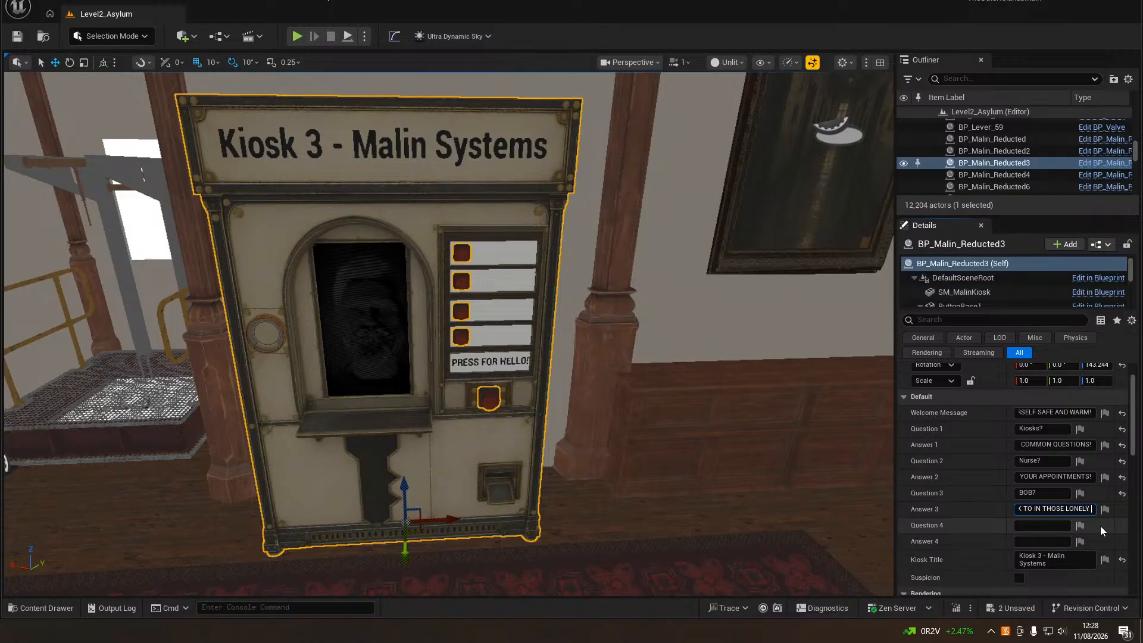
{"action": "key", "text": "BackSpace"}
{"action": "key", "text": "BackSpace"}
{"action": "type", "text": "MENTS"}
{"action": "type", "text": ", ALWAY"}
{"action": "type", "text": "S THERE WITH A HE"}
{"action": "type", "text": "LLO!"}
{"action": "key", "text": "Tab"}
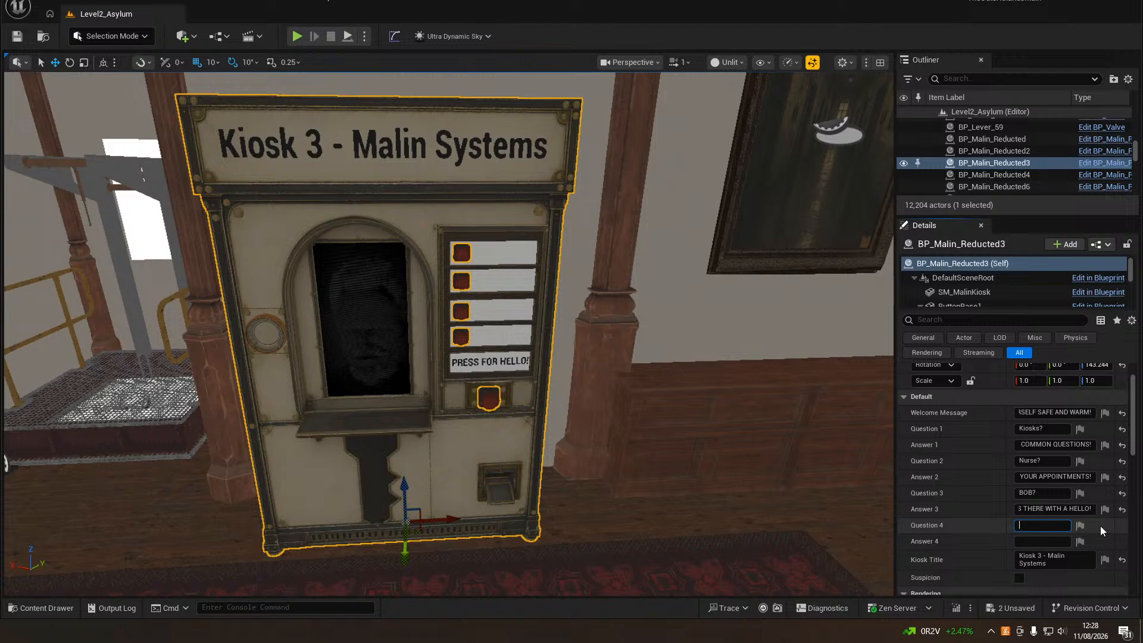
Set Question 4 to "Custodian?" and begin Answer 4 with "OUR CUSTODIAN UNITS ARE HERE TO KEEP YOU SAFE"
{"action": "type", "text": "Custodian?"}
{"action": "key", "text": "Tab"}
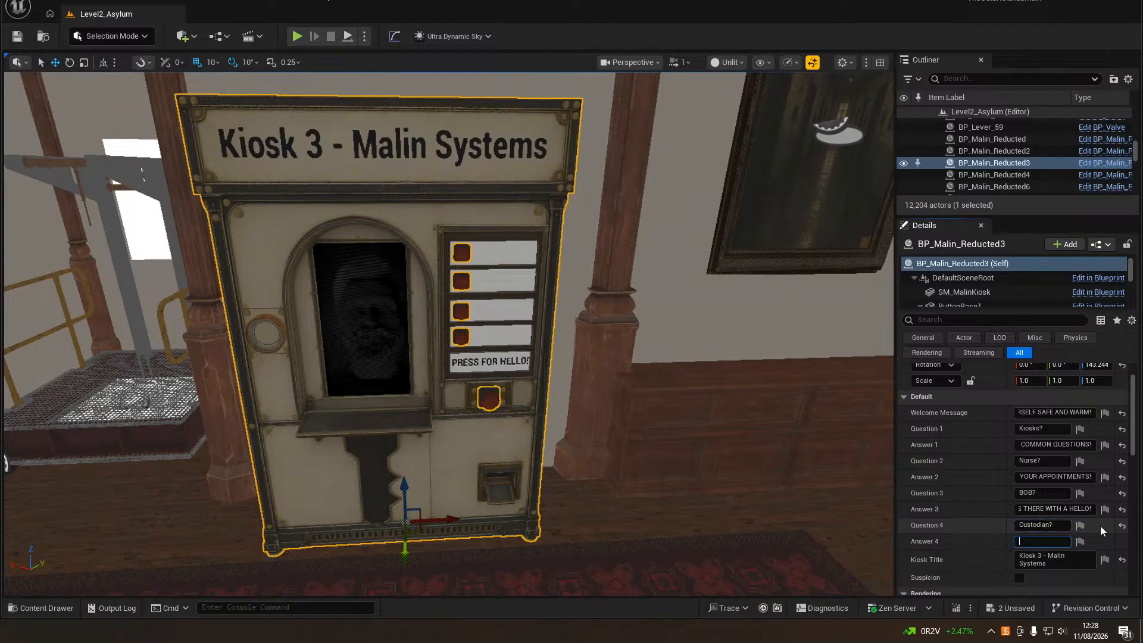
{"action": "type", "text": "OUR CUSTODIAN UNITS ARE"}
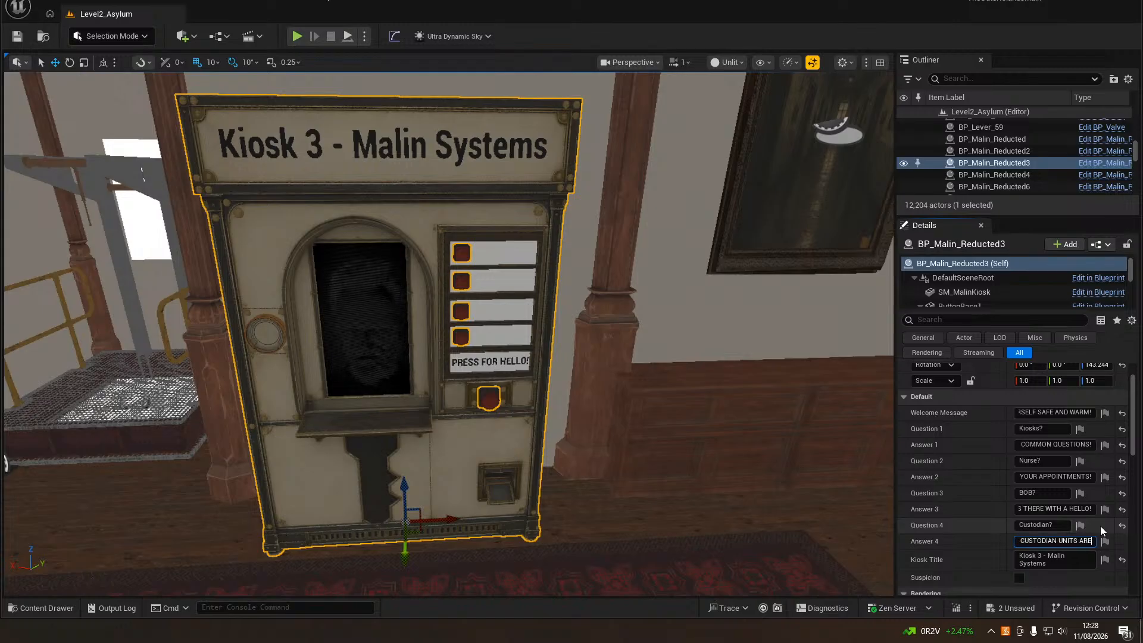
{"action": "type", "text": " HERE TO KEEP YOU SAFE"}
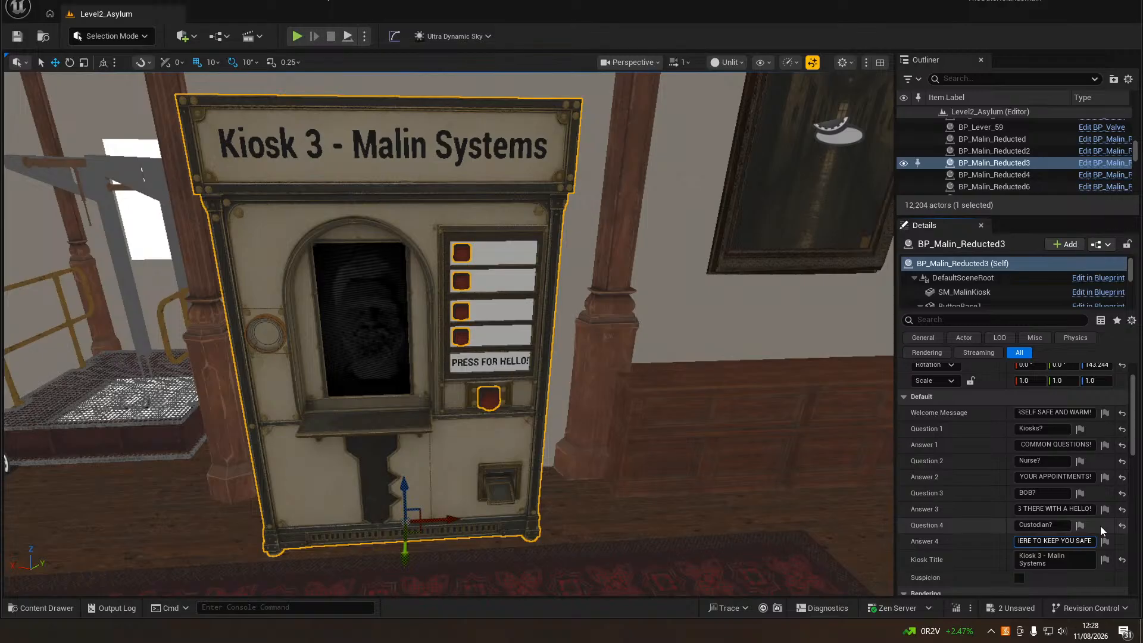
Continue Answer 4 with "! THEY PATROL AREAS WHERE PATIENTS MIGHT GET INTO PROBLEMS,"
{"action": "type", "text": "! THEY PATROL "}
{"action": "type", "text": "AREAS WHERE P"}
{"action": "type", "text": "ATIE"}
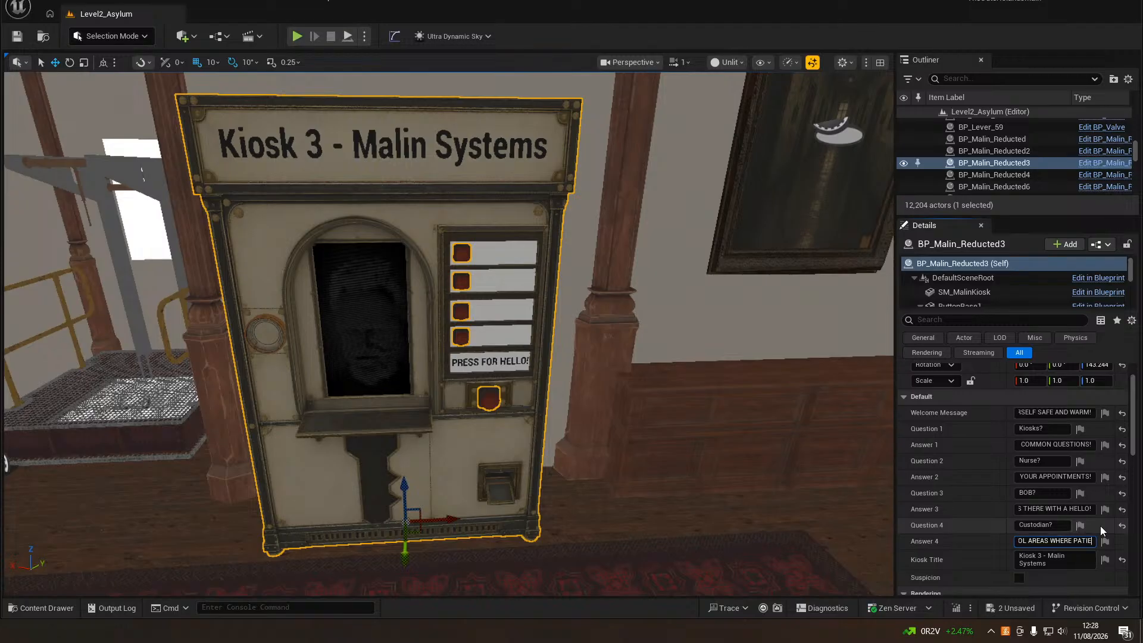
{"action": "type", "text": "NTS MIGHT GET INTO PROBLEMS"}
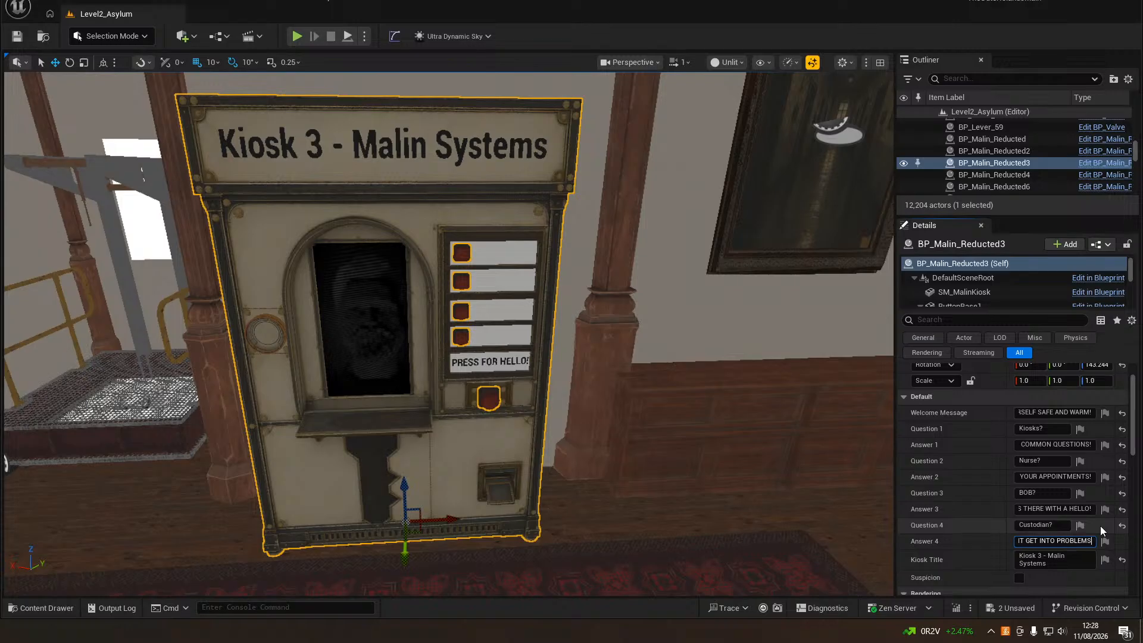
{"action": "type", "text": ","}
Finish Answer 4 with "PREVENT ESCAPES AND PACIFY THOSE WHO MIGHT HAVE A BIT TOO MUCH PEP!"
{"action": "type", "text": " PREVENT ES"}
{"action": "type", "text": "CAPES AND"}
{"action": "type", "text": " PACIFY"}
{"action": "type", "text": " T"}
{"action": "type", "text": "HOSE"}
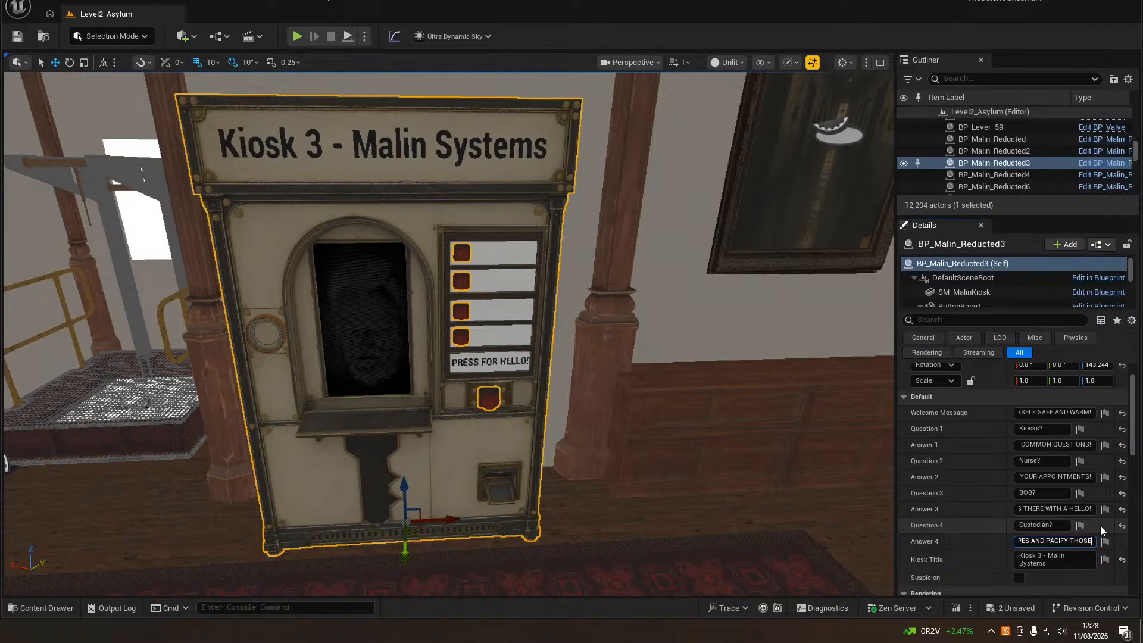
{"action": "type", "text": " WHO MIGHT HAVE A BIT TOO"}
{"action": "type", "text": " MUCH PEP!"}
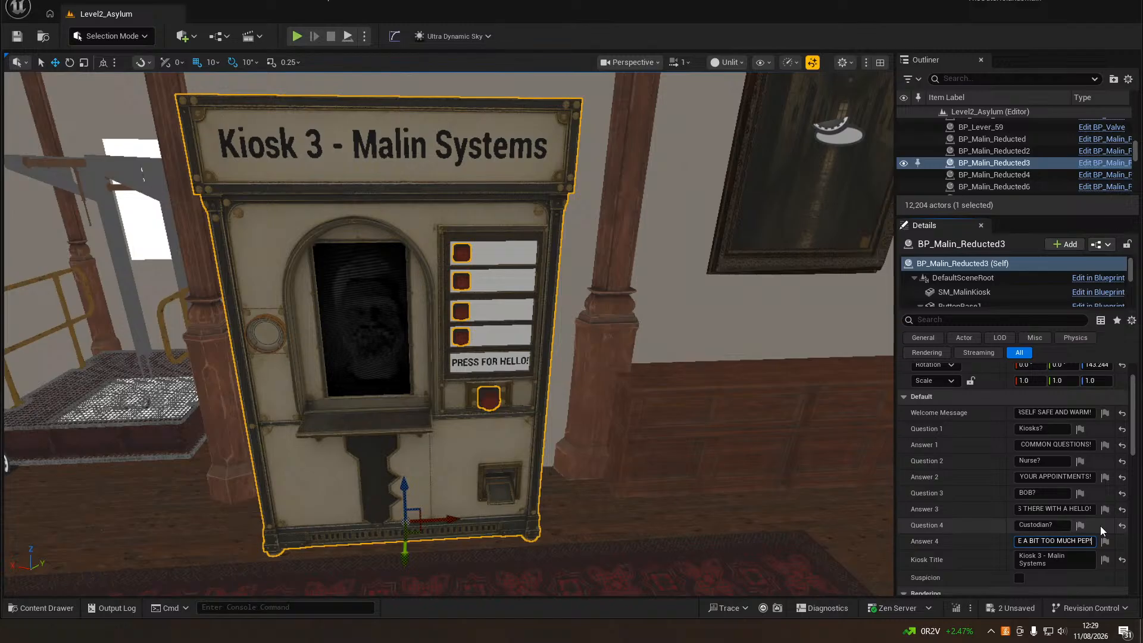
{"action": "key", "text": "ctrl+a"}
{"action": "key", "text": "Return"}
Save the level and start a play test from the carpet in front of Kiosk 3
{"action": "mouse_move", "coordinate": [679, 521]}
{"action": "right_mouse_down"}
{"action": "mouse_move", "coordinate": [608, 511]}
{"action": "mouse_move", "coordinate": [680, 521]}
{"action": "right_mouse_up"}
{"action": "key", "text": "ctrl+s"}
{"action": "right_click", "coordinate": [590, 477]}
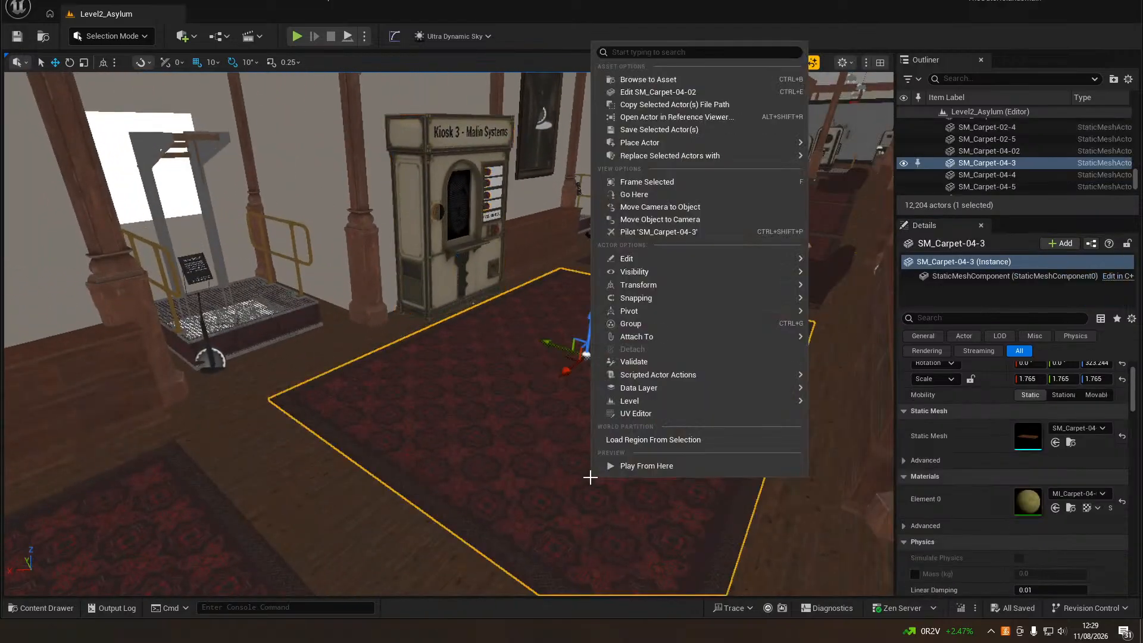
{"action": "left_click", "coordinate": [617, 464]}
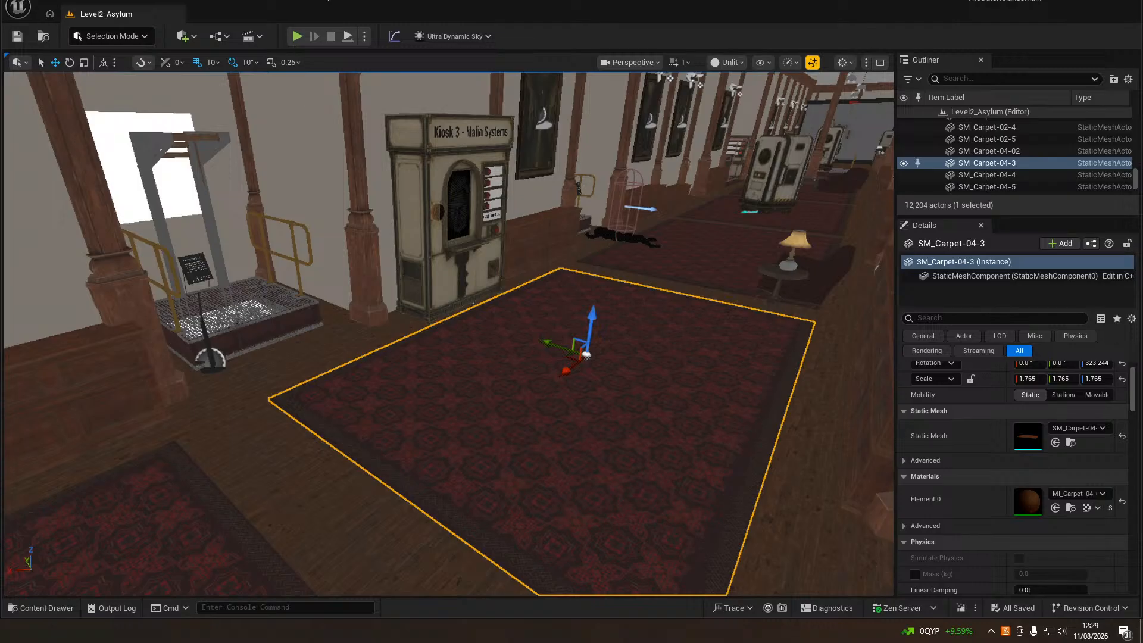
Play the level and walk up to Kiosk 3 to check its question labels and buttons in game
{"action": "key", "text": "alt+p"}
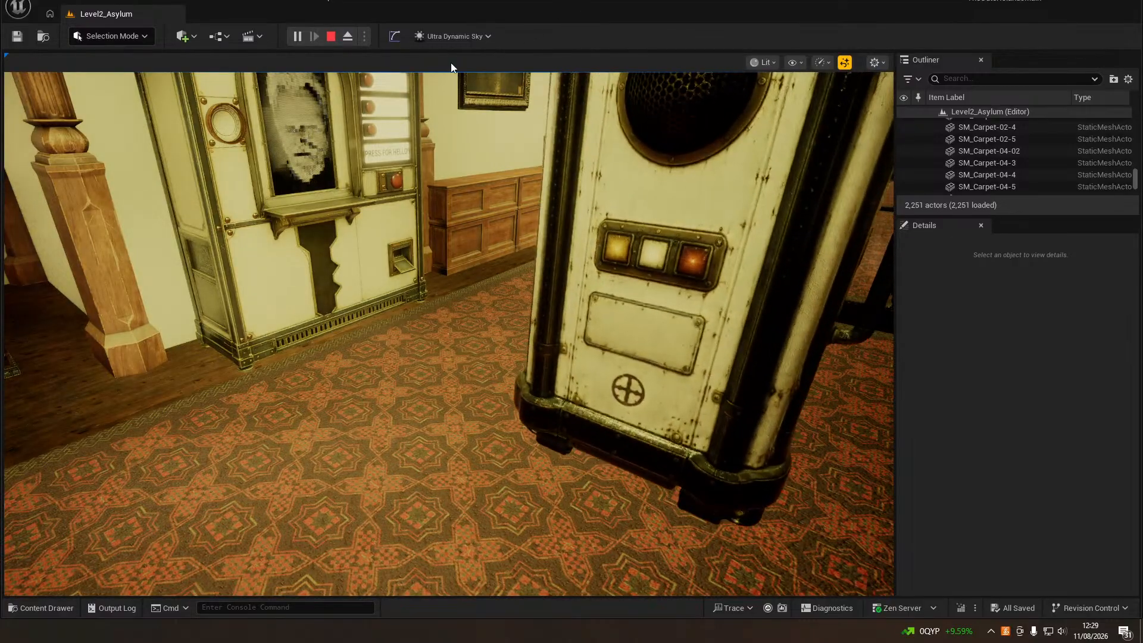
{"action": "left_click", "coordinate": [471, 215]}
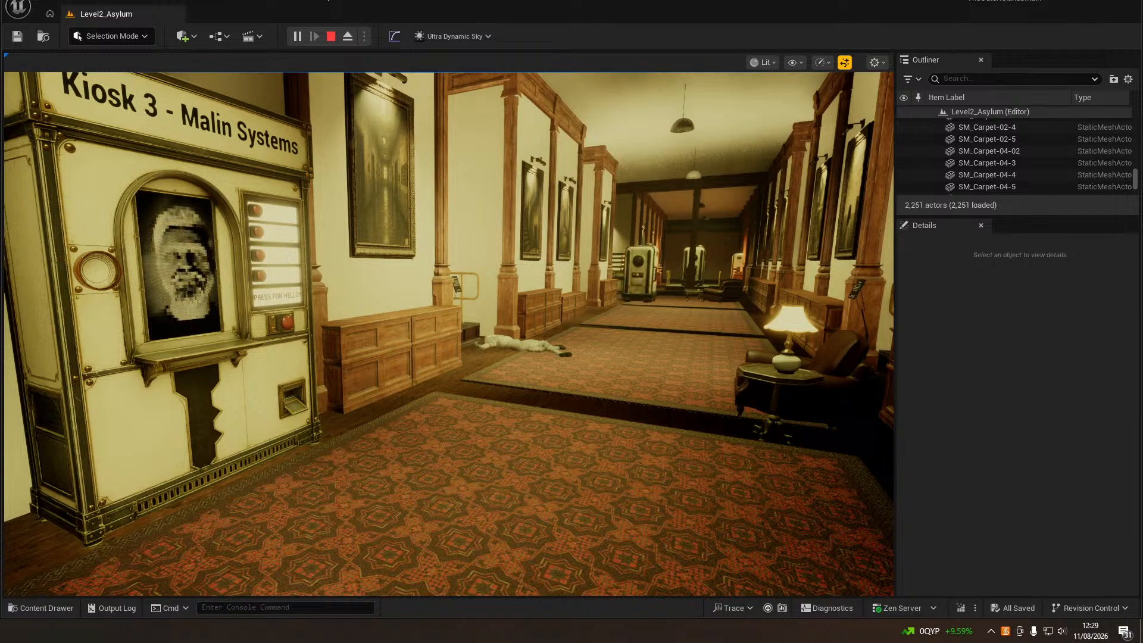
{"action": "key", "text": "w"}
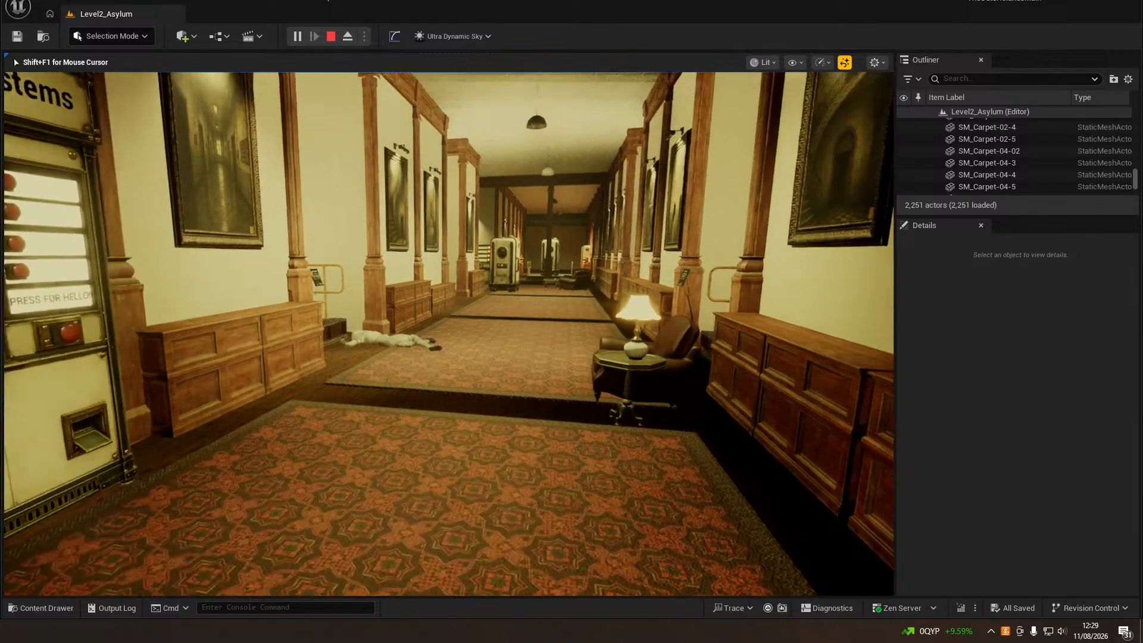
{"action": "key", "text": "w"}
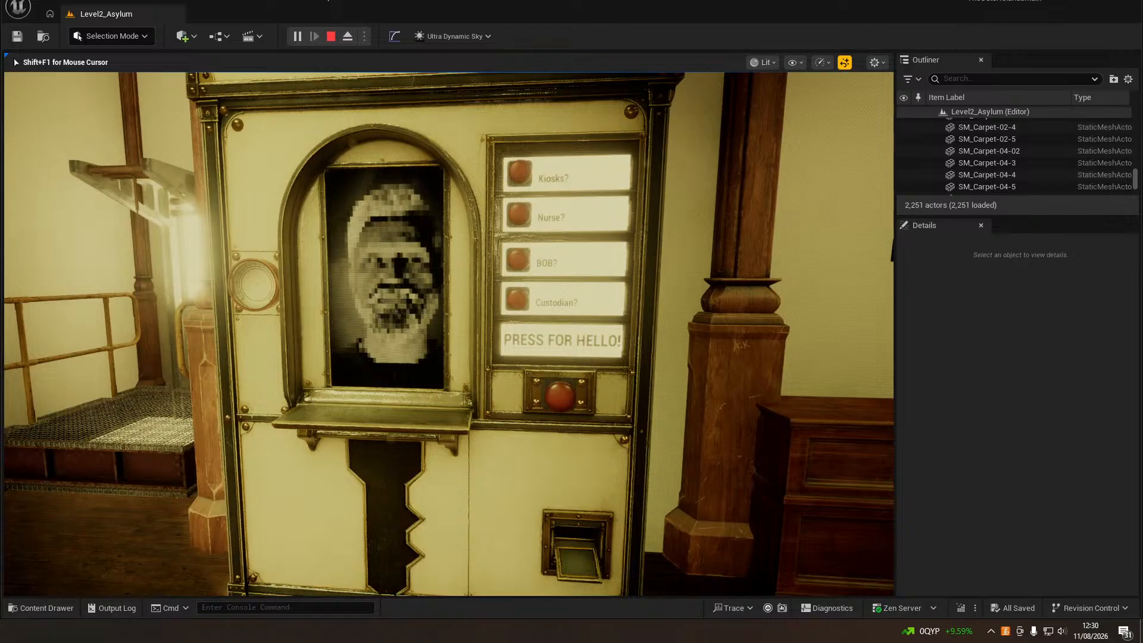
Trigger the Kiosks? and Custodian? questions on Kiosk 3 in game to check their answer subtitles
{"action": "key", "text": "w"}
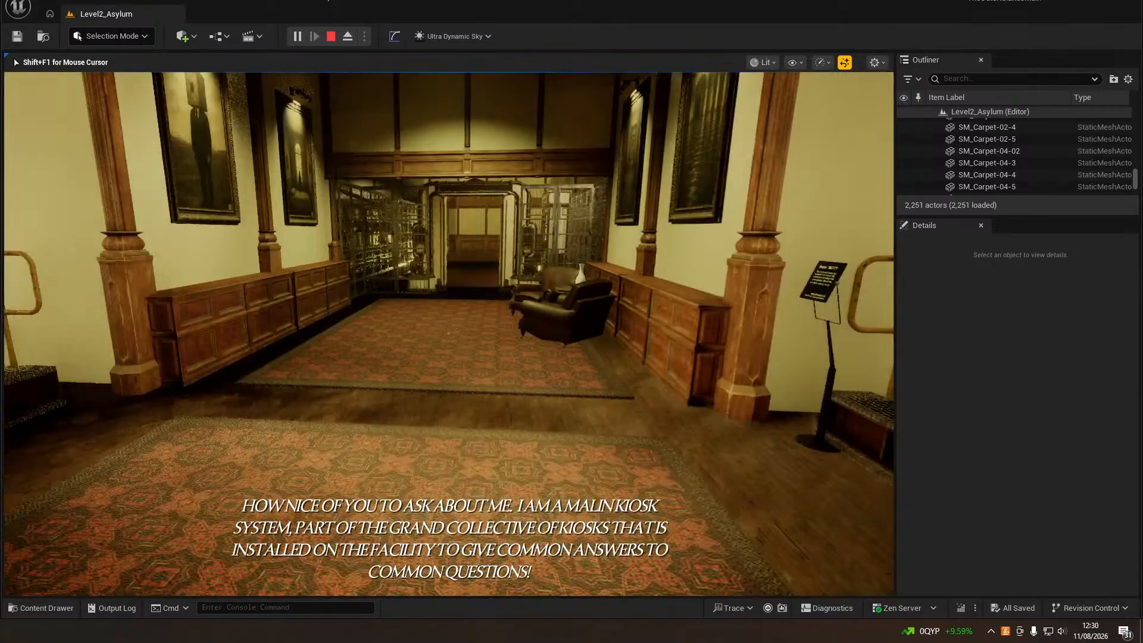
{"action": "key", "text": "s"}
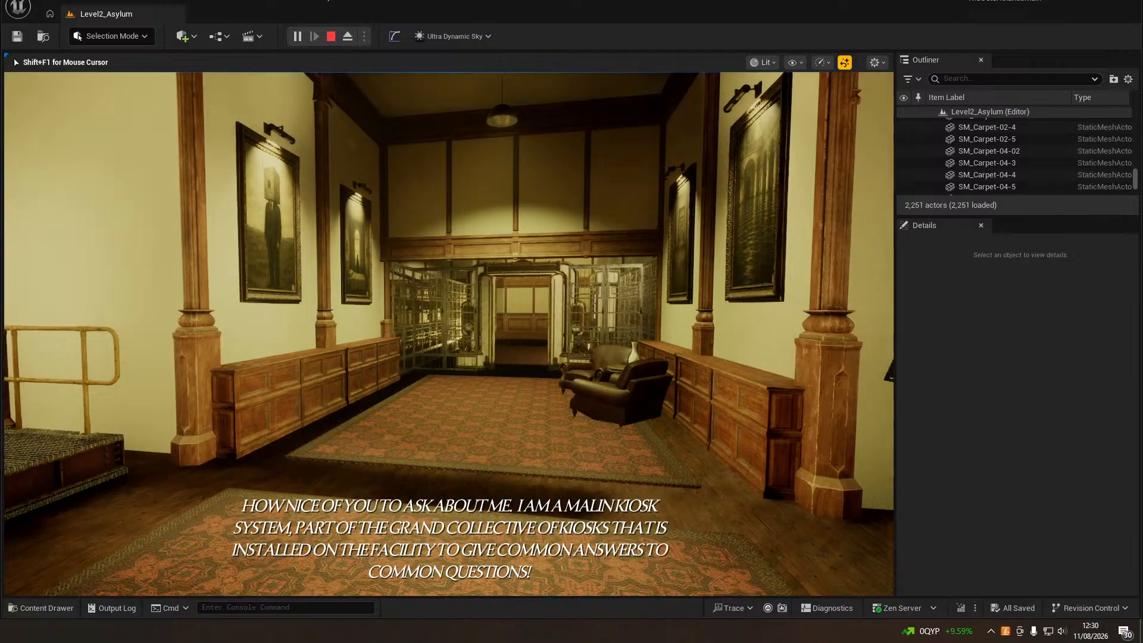
{"action": "key", "text": "w"}
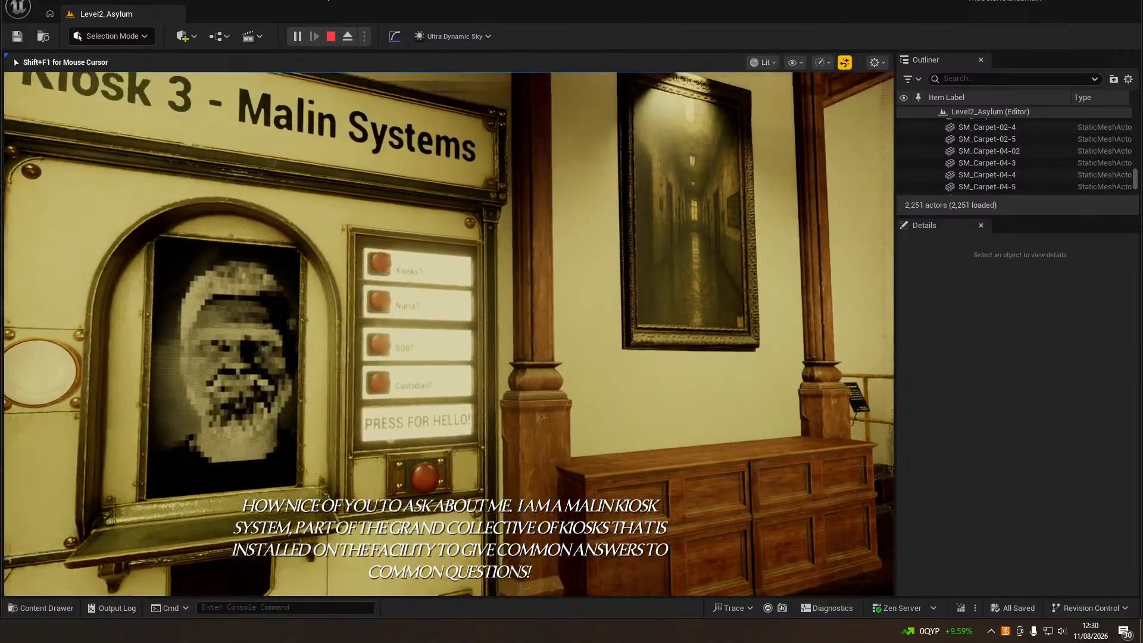
{"action": "key", "text": "w"}
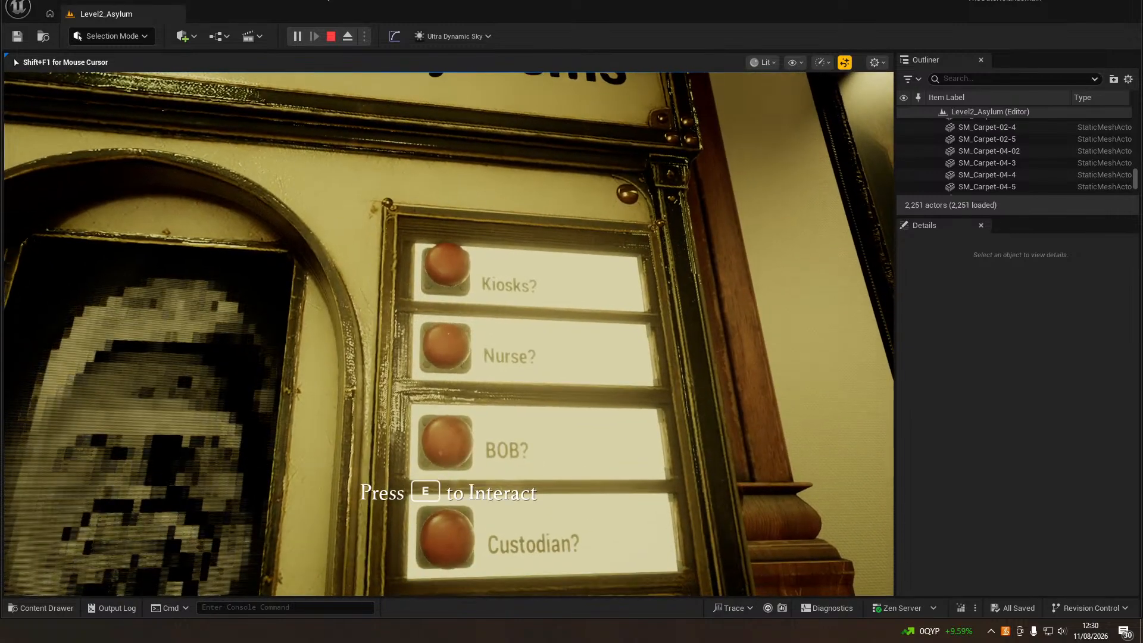
{"action": "key", "text": "e"}
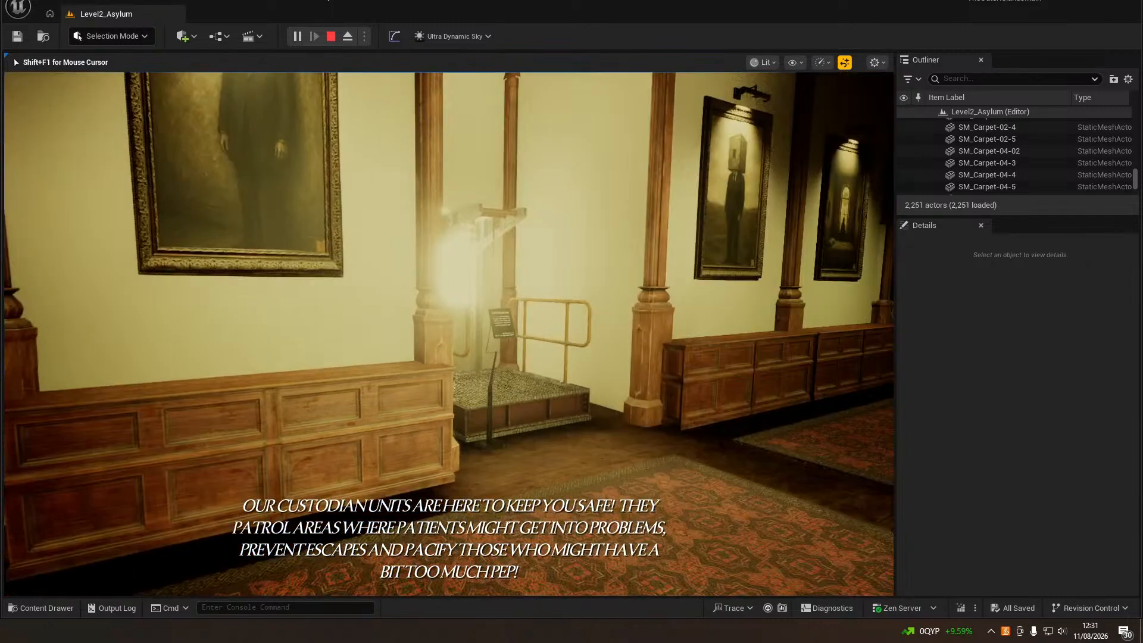
Trigger Kiosk 3's BOB? question, view its answer subtitle from the hallway, and end the play test
{"action": "key", "text": "s"}
{"action": "key", "text": "d"}
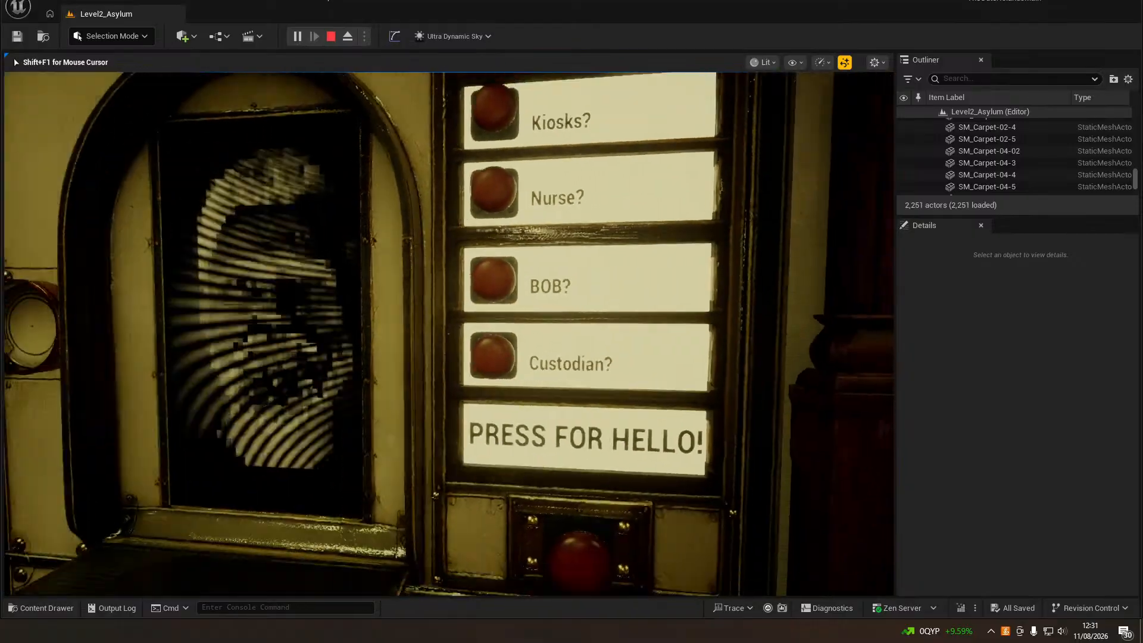
{"action": "key", "text": "s"}
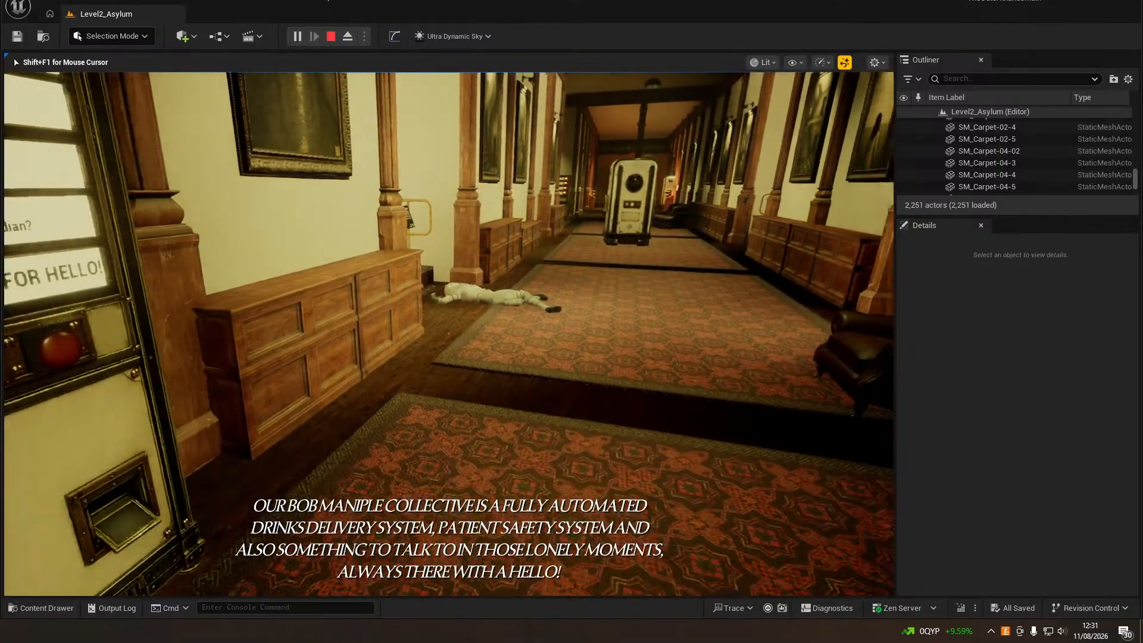
{"action": "key", "text": "s"}
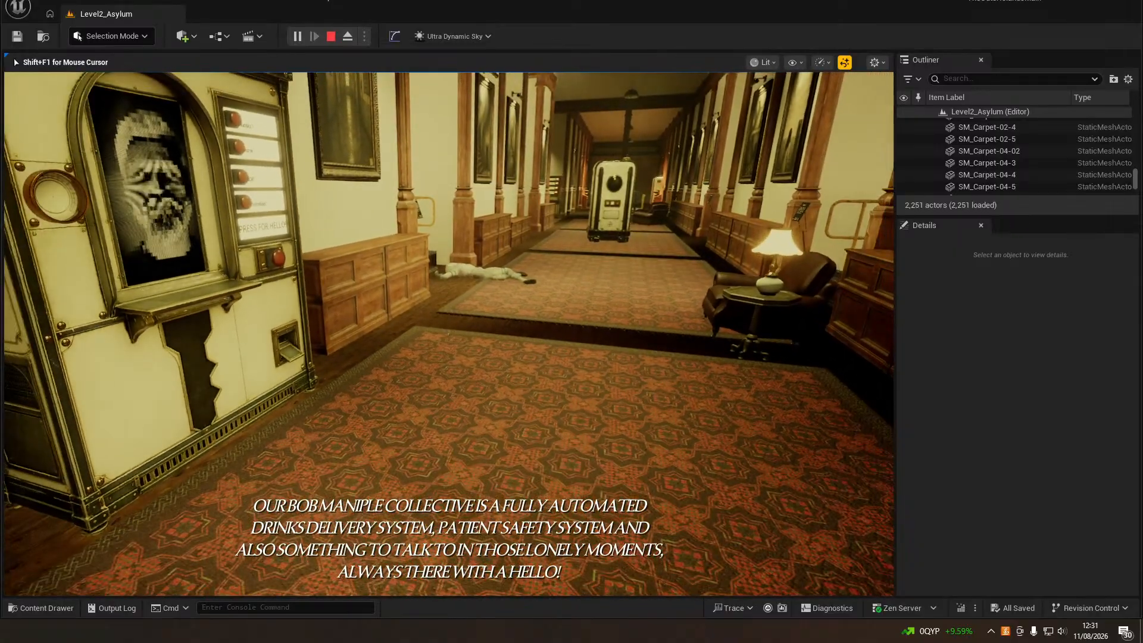
{"action": "key", "text": "s"}
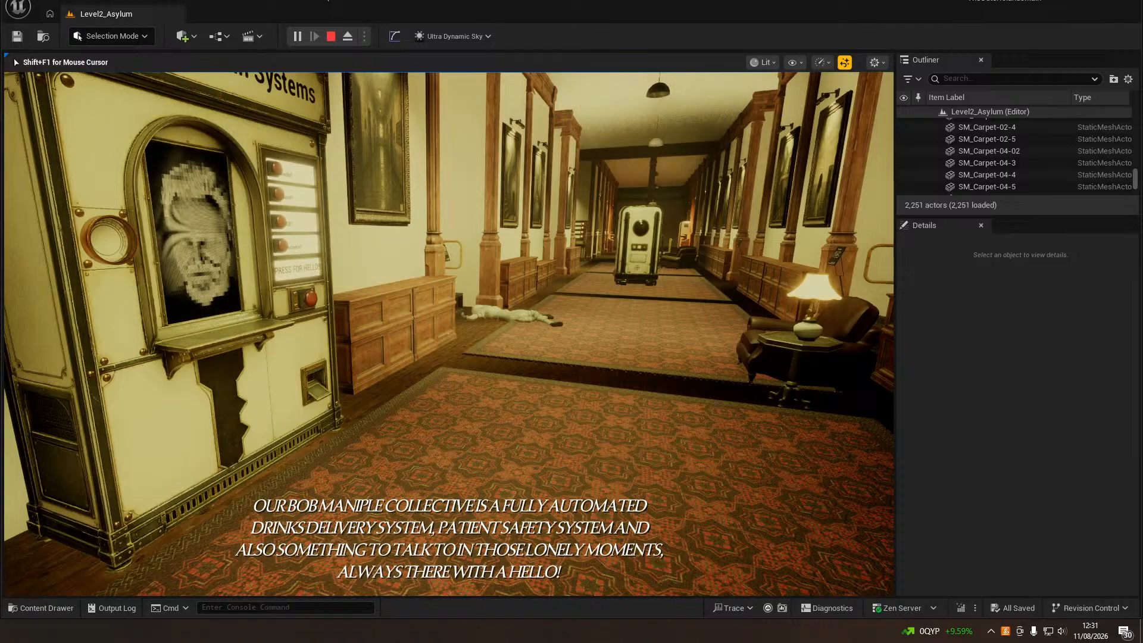
{"action": "key", "text": "w"}
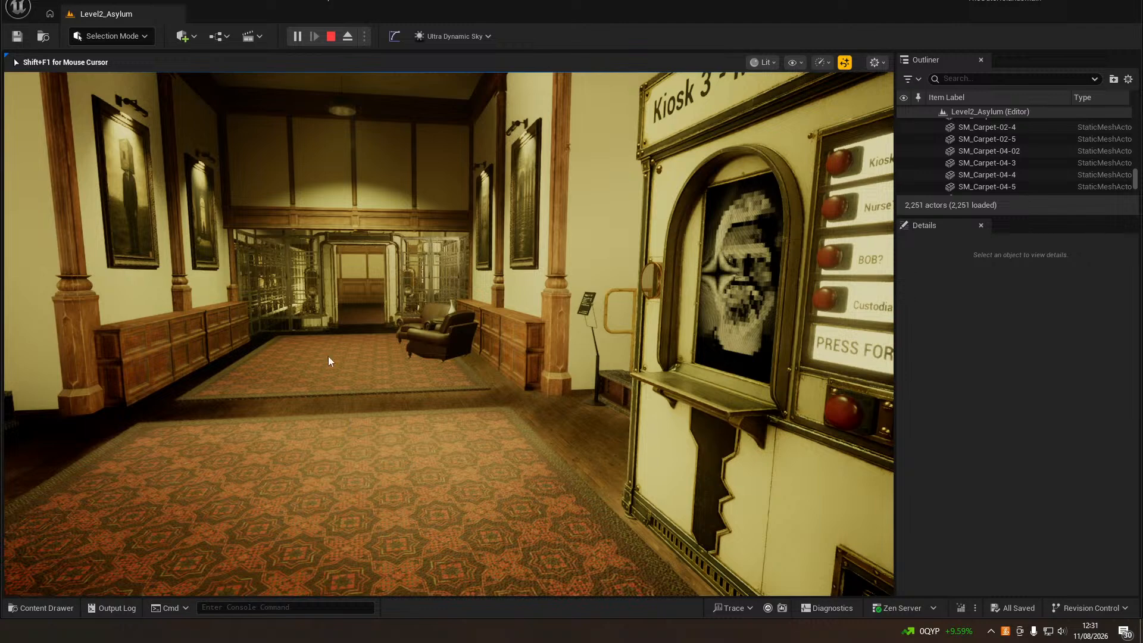
{"action": "key", "text": "Escape"}
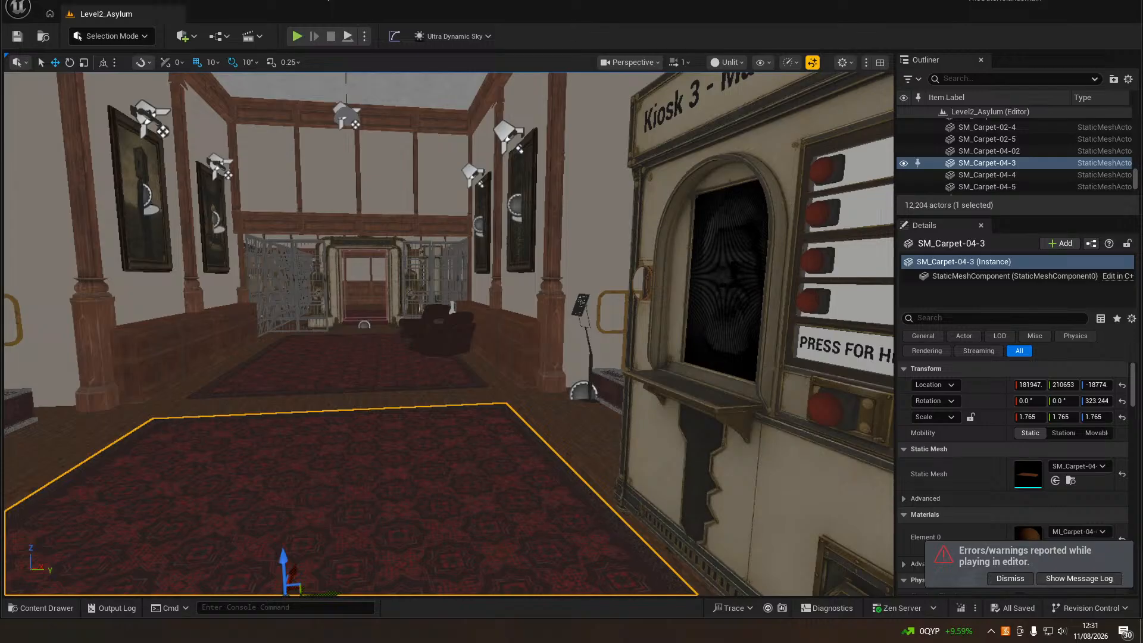
Examine the wood-panelled corridor with the scattered papers and the glazed office in the editor viewport
{"action": "right_click_drag", "start_coordinate": [251, 365], "coordinate": [12, 277]}
{"action": "key", "text": "w"}
{"action": "key", "text": "w"}
{"action": "key", "text": "w"}
{"action": "key", "text": "s"}
{"action": "right_click_drag", "start_coordinate": [297, 381], "coordinate": [243, 382]}
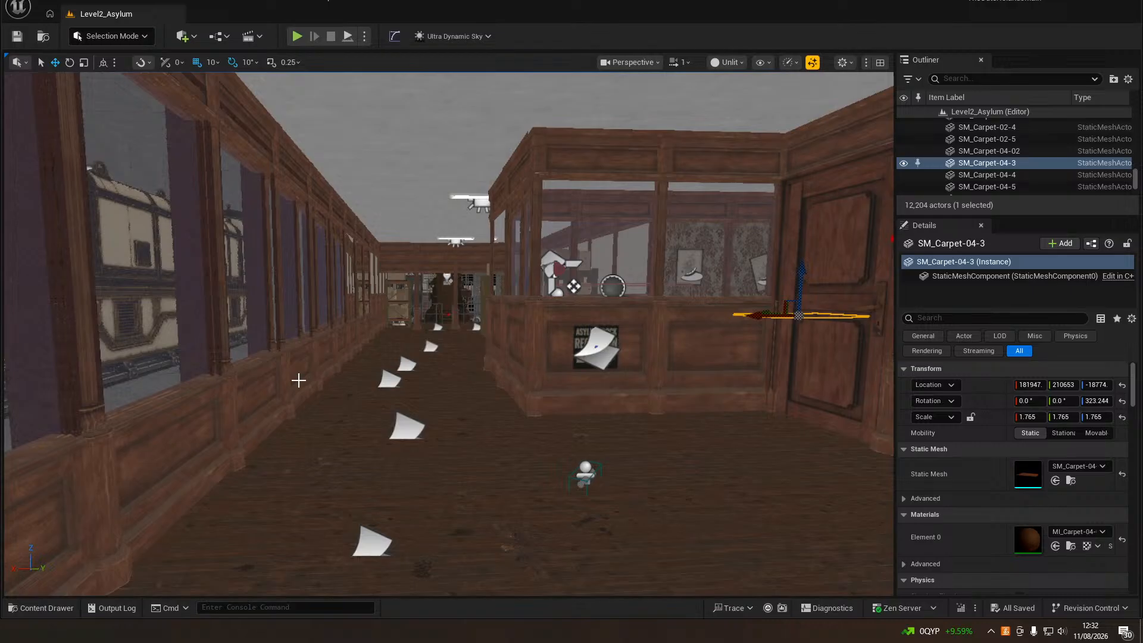
{"action": "right_click_drag", "start_coordinate": [304, 378], "coordinate": [333, 380]}
{"action": "right_click_drag", "start_coordinate": [479, 381], "coordinate": [495, 369]}
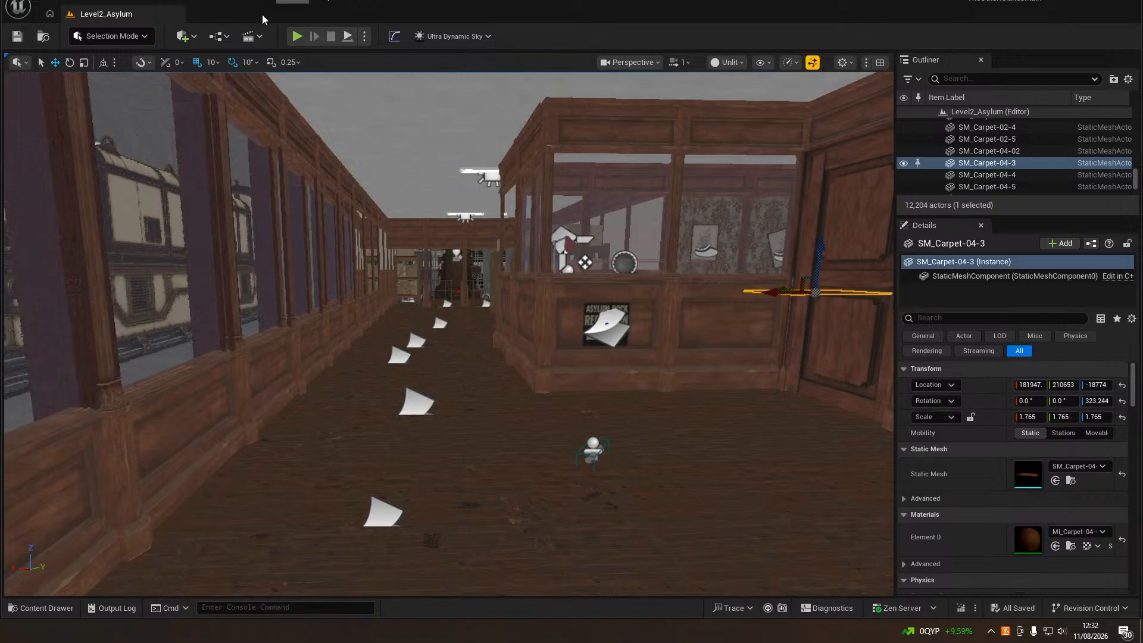
{"action": "right_click_drag", "start_coordinate": [457, 77], "coordinate": [532, 94]}
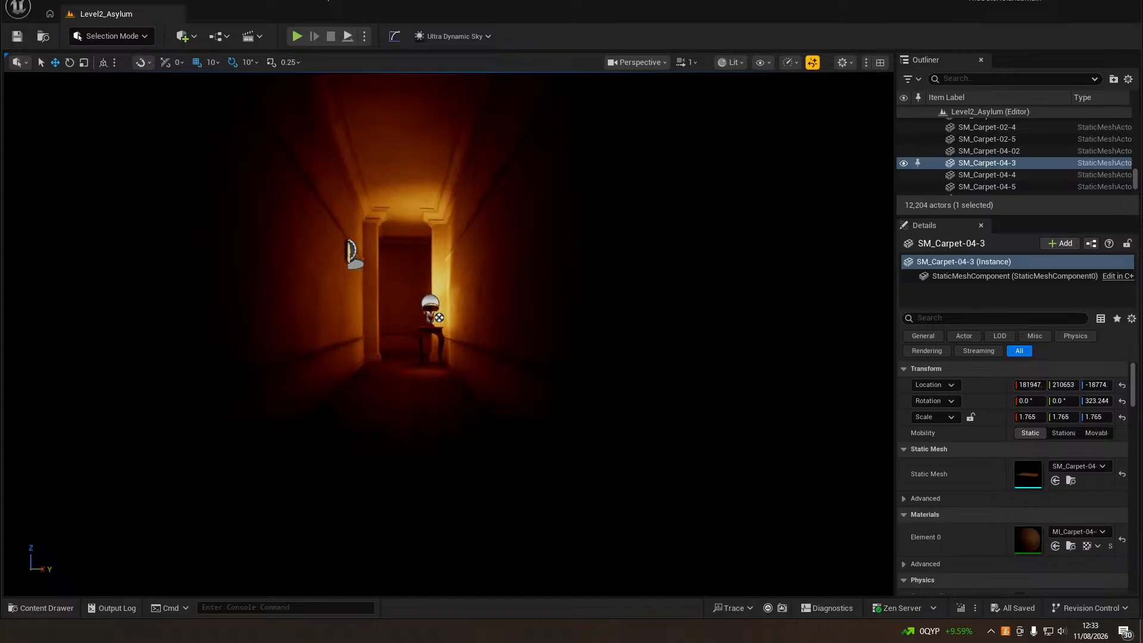
Select the SIGN 14n wall sign beside the dark doorway in the orange-lit corridor
{"action": "key", "text": "w"}
{"action": "right_click_drag", "start_coordinate": [449, 334], "coordinate": [314, 335]}
{"action": "key", "text": "w"}
{"action": "key", "text": "w"}
{"action": "key", "text": "w"}
{"action": "key", "text": "w"}
{"action": "key", "text": "w"}
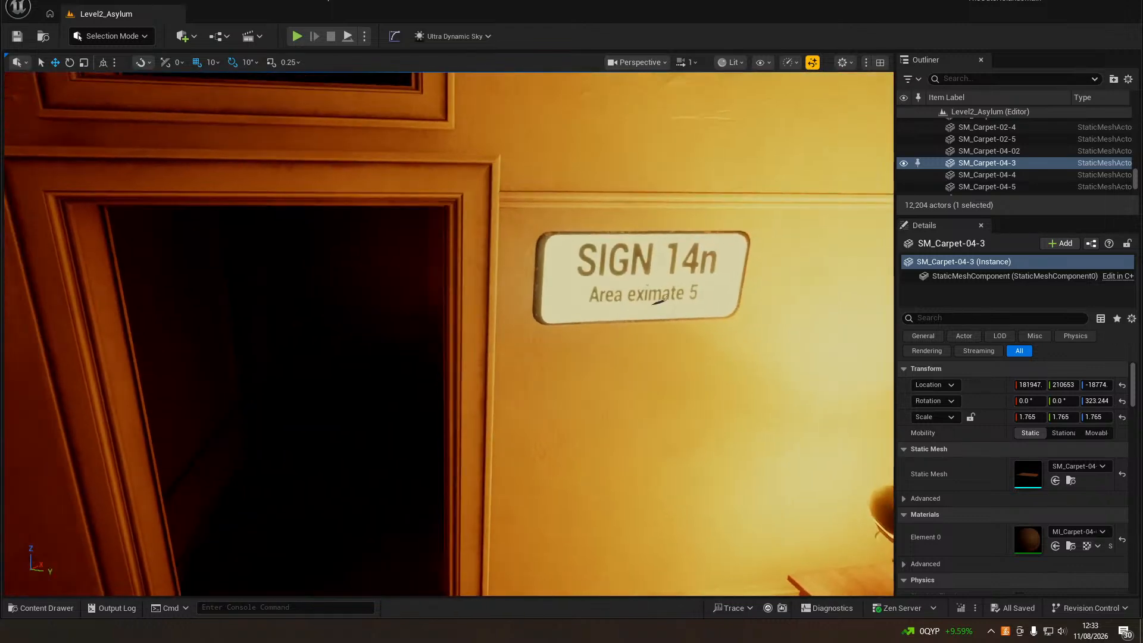
{"action": "left_click", "coordinate": [621, 284]}
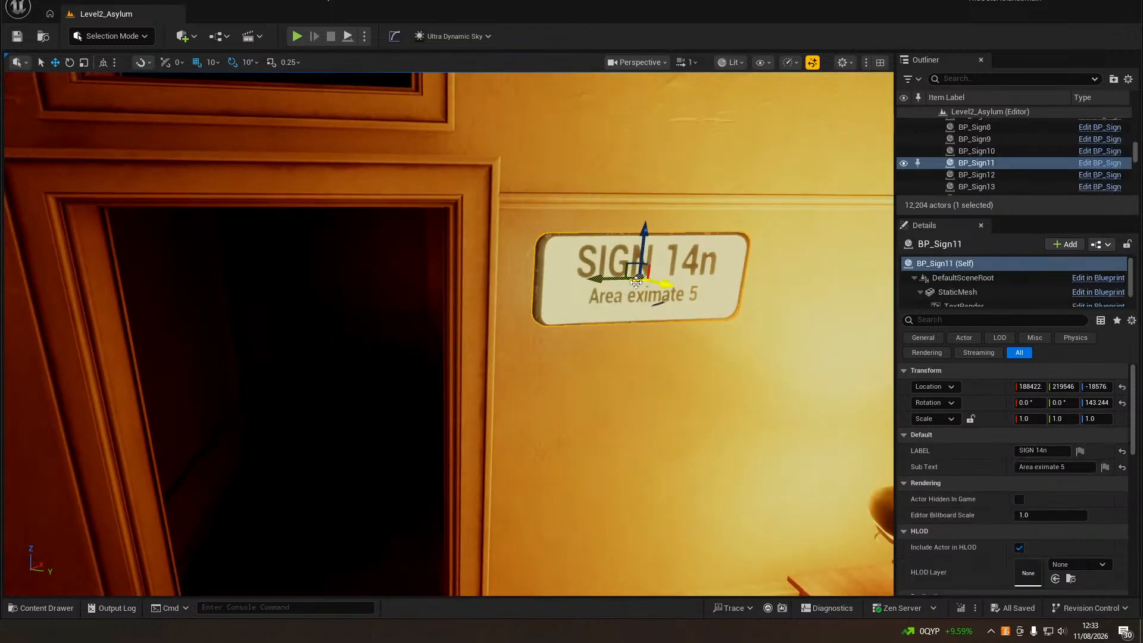
{"action": "left_click_drag", "start_coordinate": [636, 282], "coordinate": [636, 282], "text": "alt+shift"}
{"action": "right_click_drag", "start_coordinate": [636, 282], "coordinate": [633, 289]}
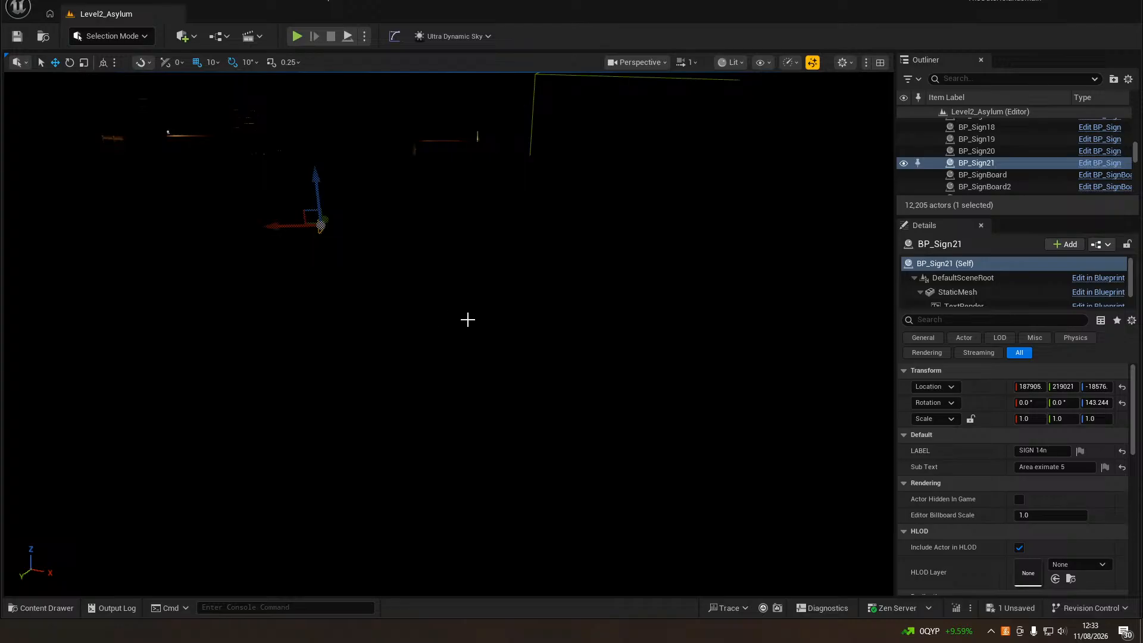
{"action": "key", "text": "ctrl+z"}
{"action": "right_click", "coordinate": [638, 287]}
{"action": "right_click_drag", "start_coordinate": [643, 289], "coordinate": [695, 350]}
{"action": "key", "text": "ctrl+z"}
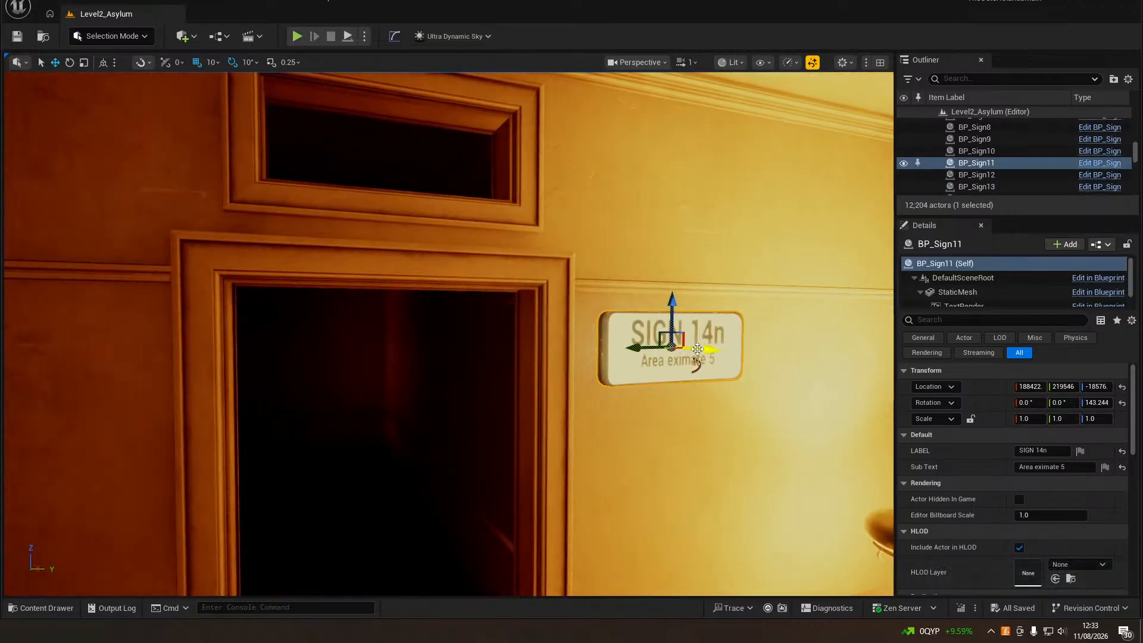
{"action": "left_click_drag", "start_coordinate": [696, 350], "coordinate": [617, 325]}
{"action": "key", "text": "ctrl+z"}
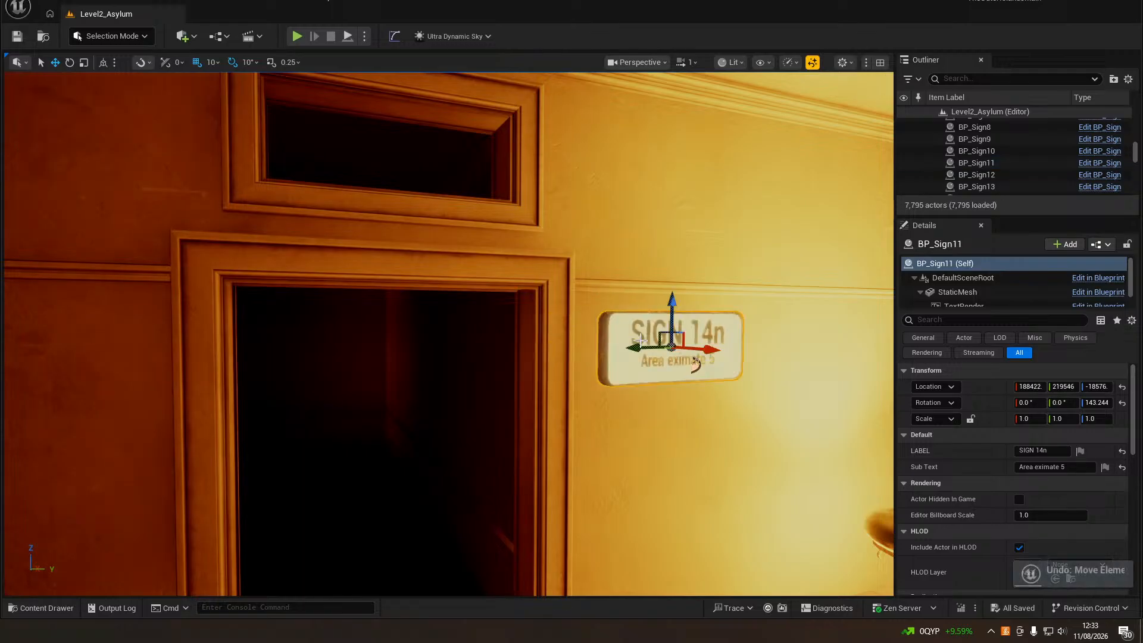
Duplicate the SIGN 14n sign through the doorway and move the copy to the end wall of the dark passage
{"action": "left_click_drag", "start_coordinate": [699, 347], "coordinate": [465, 304], "text": "alt"}
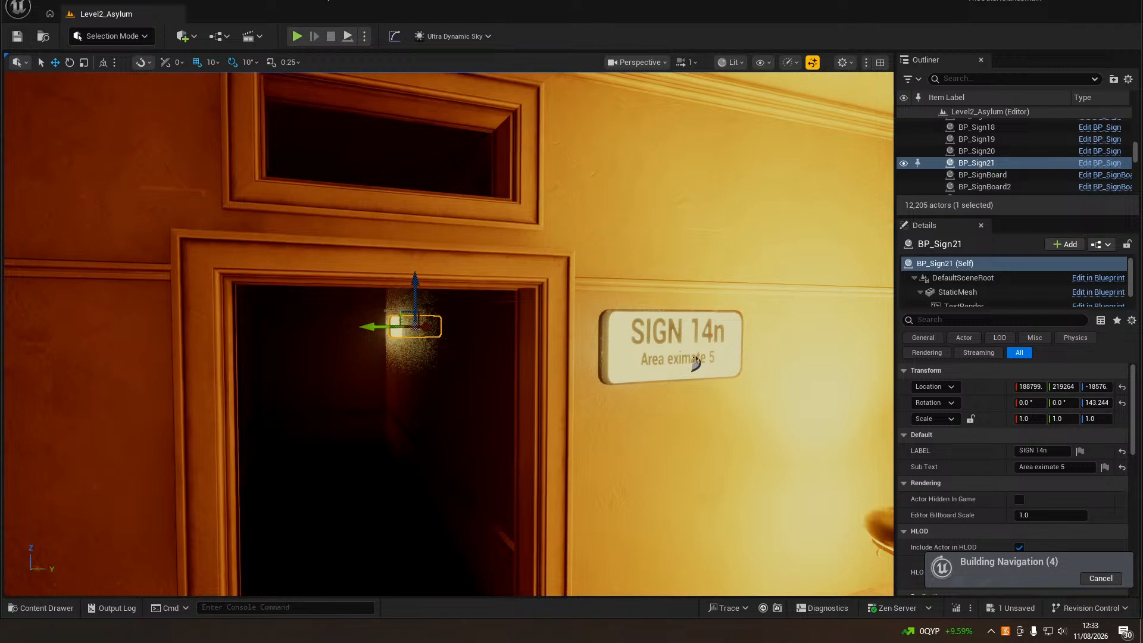
{"action": "key", "text": "f"}
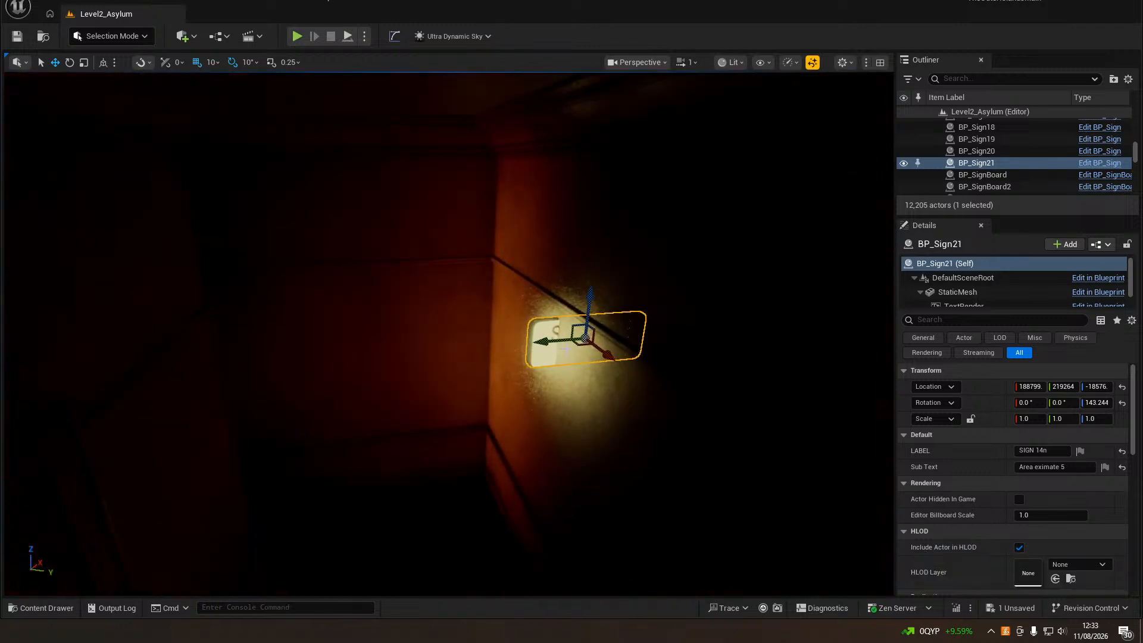
{"action": "left_click_drag", "start_coordinate": [579, 343], "coordinate": [449, 297]}
{"action": "mouse_move", "coordinate": [449, 298]}
{"action": "right_mouse_down"}
{"action": "mouse_move", "coordinate": [572, 295]}
{"action": "mouse_move", "coordinate": [586, 306]}
{"action": "mouse_move", "coordinate": [518, 309]}
{"action": "mouse_move", "coordinate": [501, 328]}
{"action": "mouse_move", "coordinate": [548, 322]}
{"action": "mouse_move", "coordinate": [440, 321]}
{"action": "mouse_move", "coordinate": [457, 296]}
{"action": "mouse_move", "coordinate": [462, 208]}
{"action": "mouse_move", "coordinate": [456, 293]}
{"action": "right_mouse_up"}
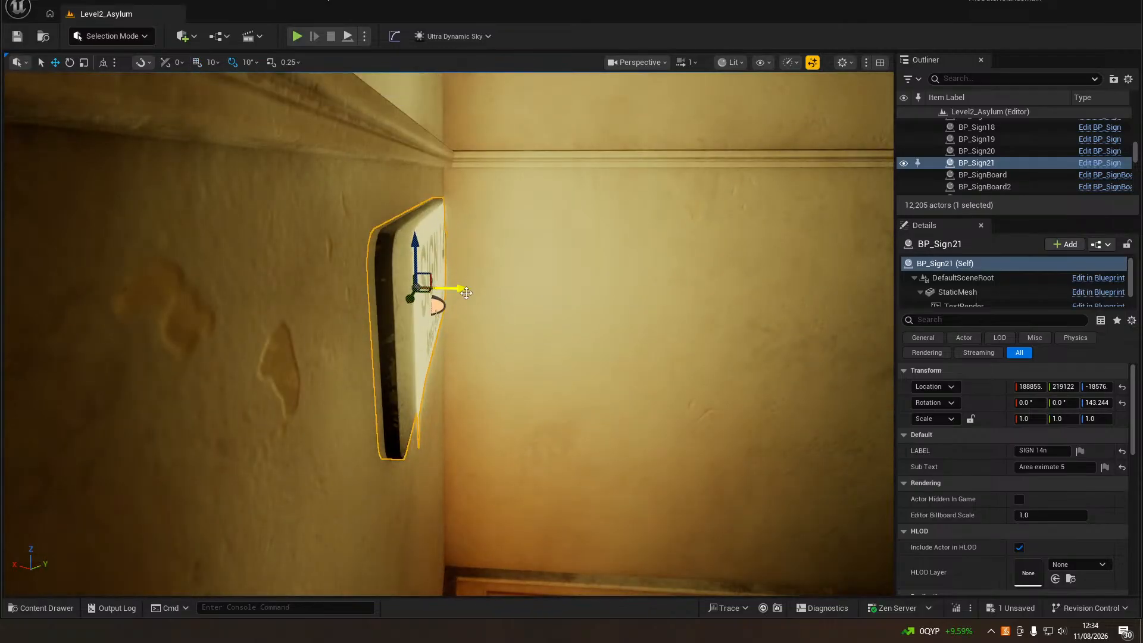
Slide the copied sign along the passage's end wall, away from the corner
{"action": "mouse_move", "coordinate": [476, 299]}
{"action": "right_mouse_down"}
{"action": "mouse_move", "coordinate": [381, 310]}
{"action": "mouse_move", "coordinate": [369, 345]}
{"action": "mouse_move", "coordinate": [493, 313]}
{"action": "right_mouse_up"}
{"action": "left_click_drag", "start_coordinate": [484, 312], "coordinate": [460, 308]}
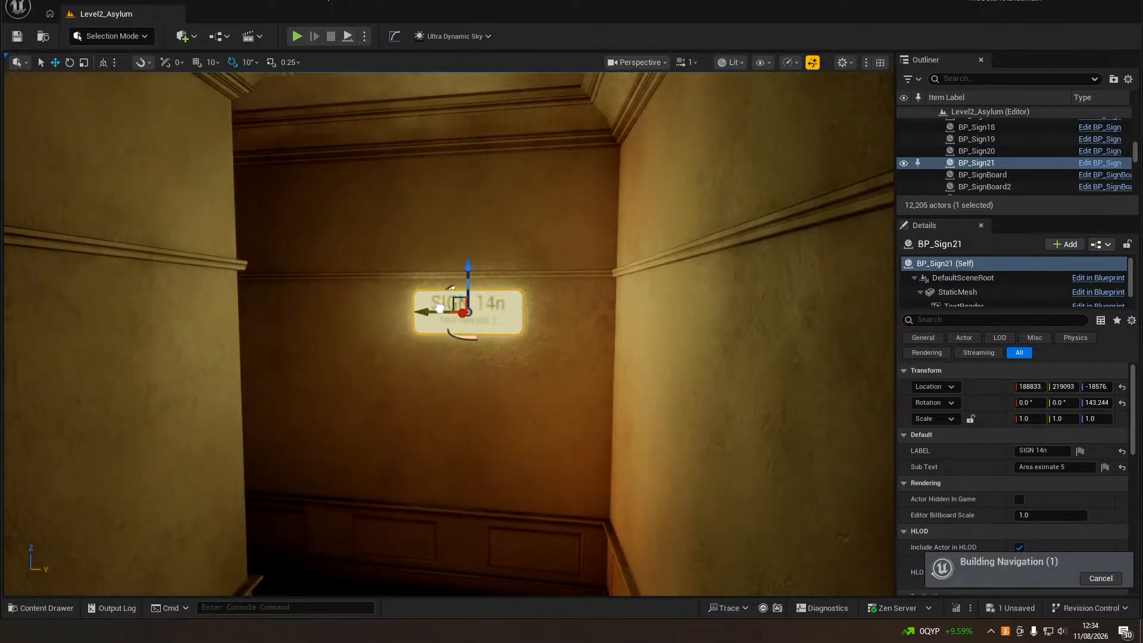
{"action": "right_click_drag", "start_coordinate": [439, 308], "coordinate": [401, 325]}
{"action": "key", "text": "s"}
{"action": "key", "text": "w"}
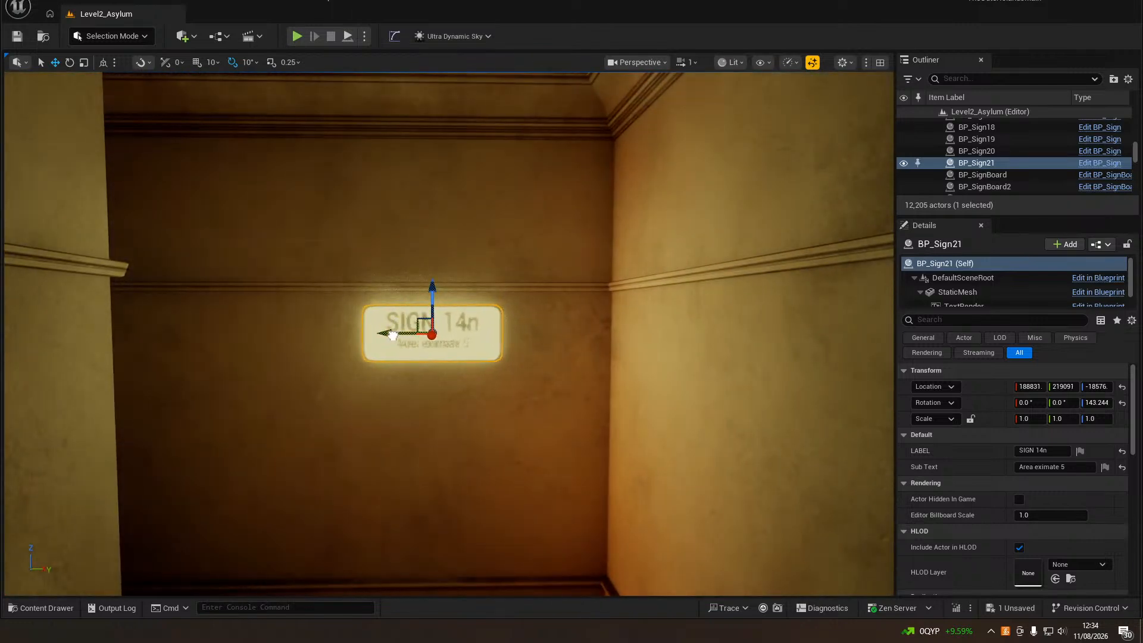
{"action": "left_click_drag", "start_coordinate": [397, 335], "coordinate": [376, 335]}
Set the copied sign's label to "THIS WAY" and its sub text to "Always Go This Way."
{"action": "left_click", "coordinate": [1042, 451]}
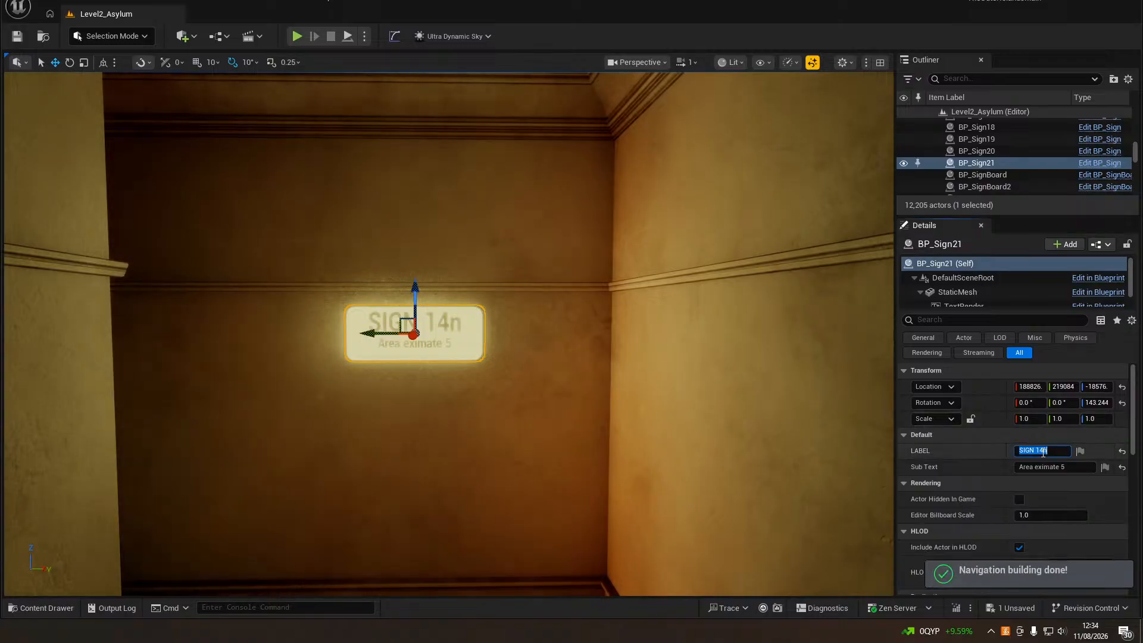
{"action": "type", "text": "THIS WAY"}
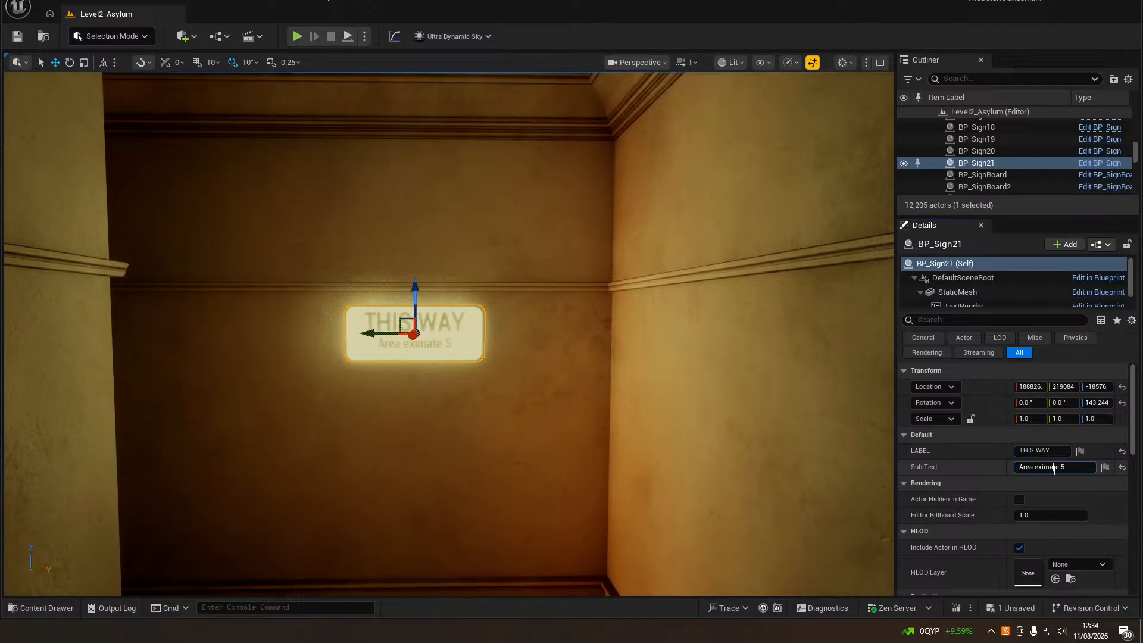
{"action": "left_click", "coordinate": [1054, 468]}
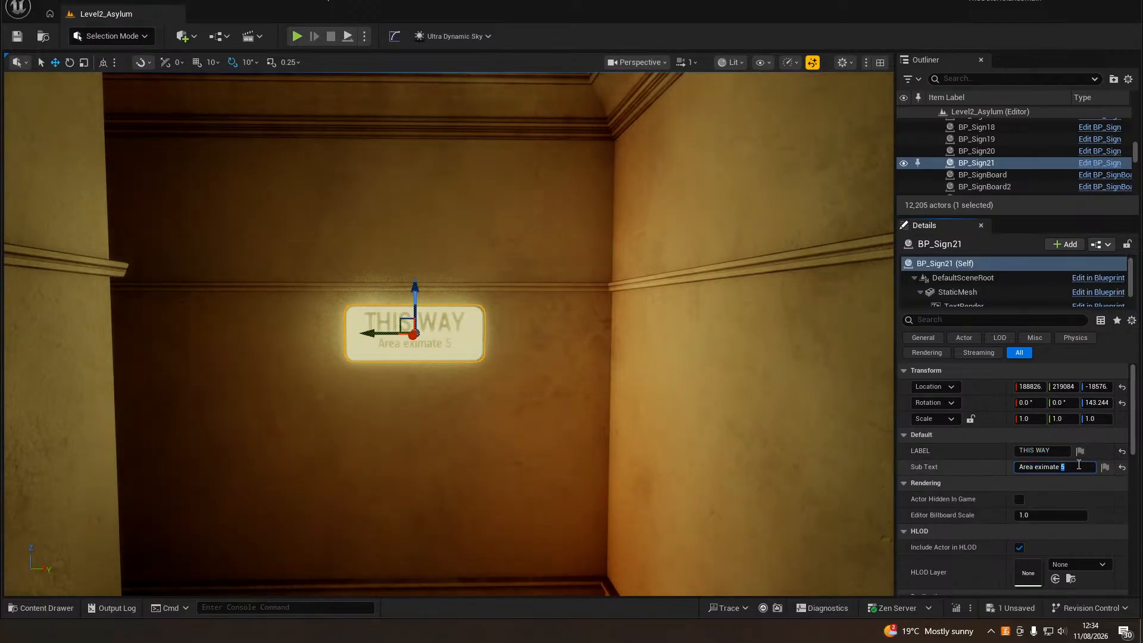
{"action": "type", "text": "aLWAYS "}
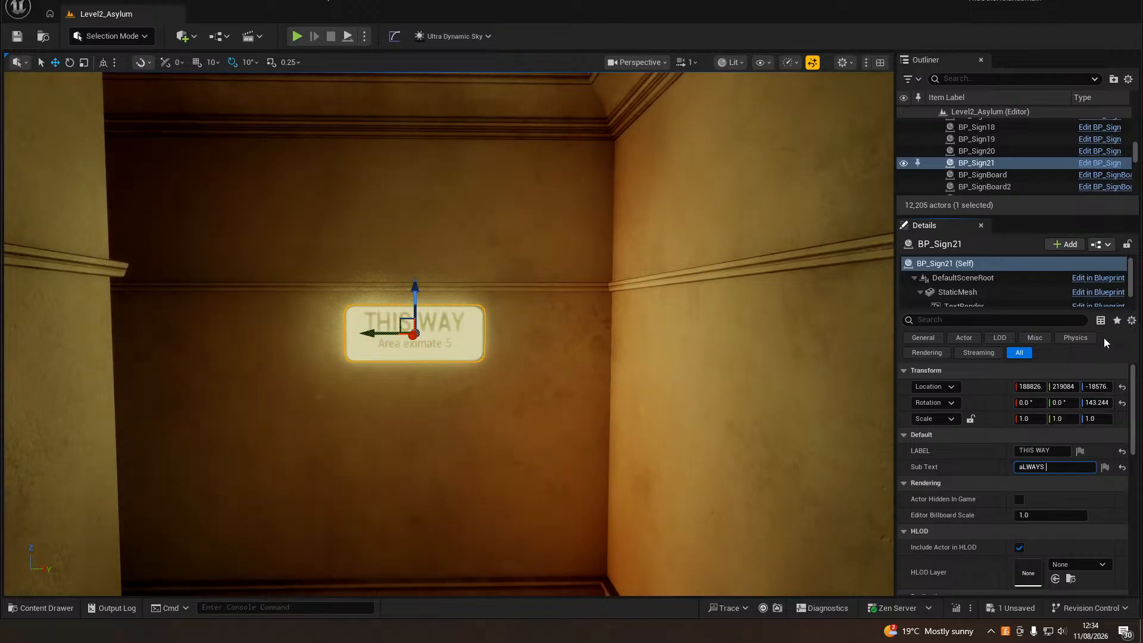
{"action": "type", "text": "GO THIS WAY."}
{"action": "key", "text": "Return"}
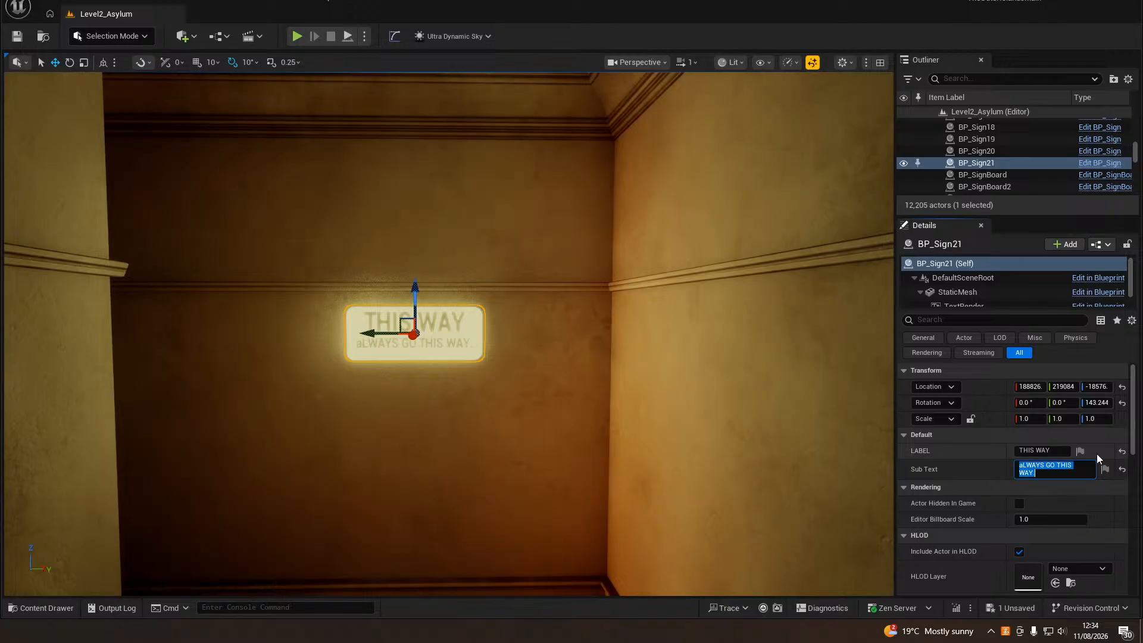
{"action": "type", "text": "Always "}
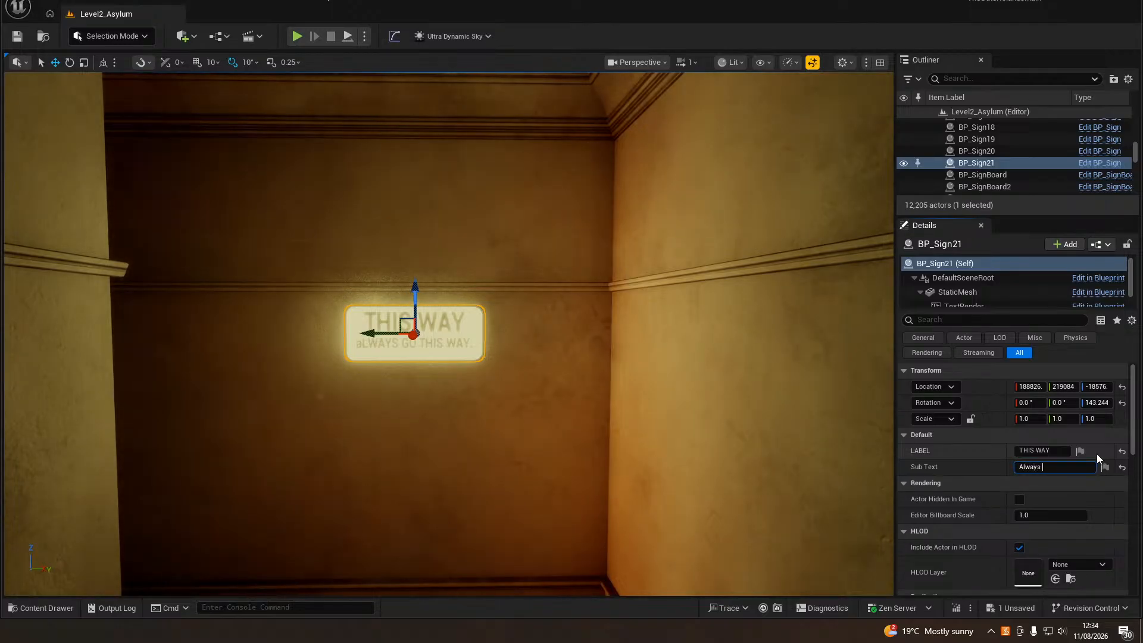
{"action": "type", "text": "Go This Way."}
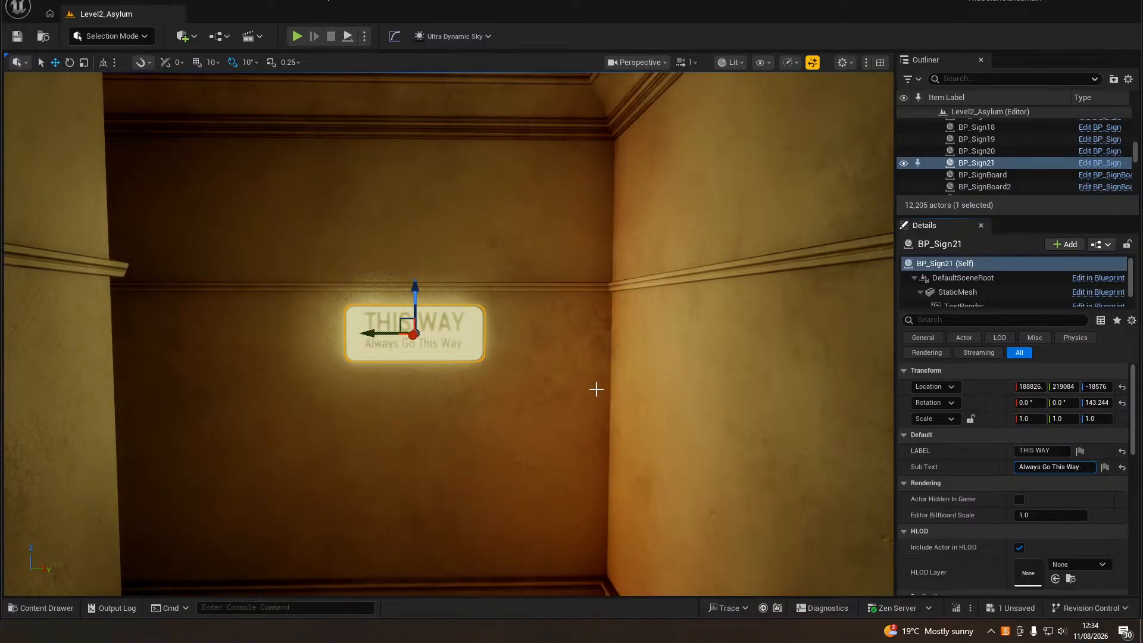
Save the level and check the THIS WAY sign from inside the passage
{"action": "left_click", "coordinate": [562, 417]}
{"action": "mouse_move", "coordinate": [562, 416]}
{"action": "right_mouse_down"}
{"action": "mouse_move", "coordinate": [572, 421]}
{"action": "mouse_move", "coordinate": [549, 479]}
{"action": "mouse_move", "coordinate": [792, 470]}
{"action": "mouse_move", "coordinate": [595, 458]}
{"action": "mouse_move", "coordinate": [544, 408]}
{"action": "right_mouse_up"}
{"action": "key", "text": "ctrl+s"}
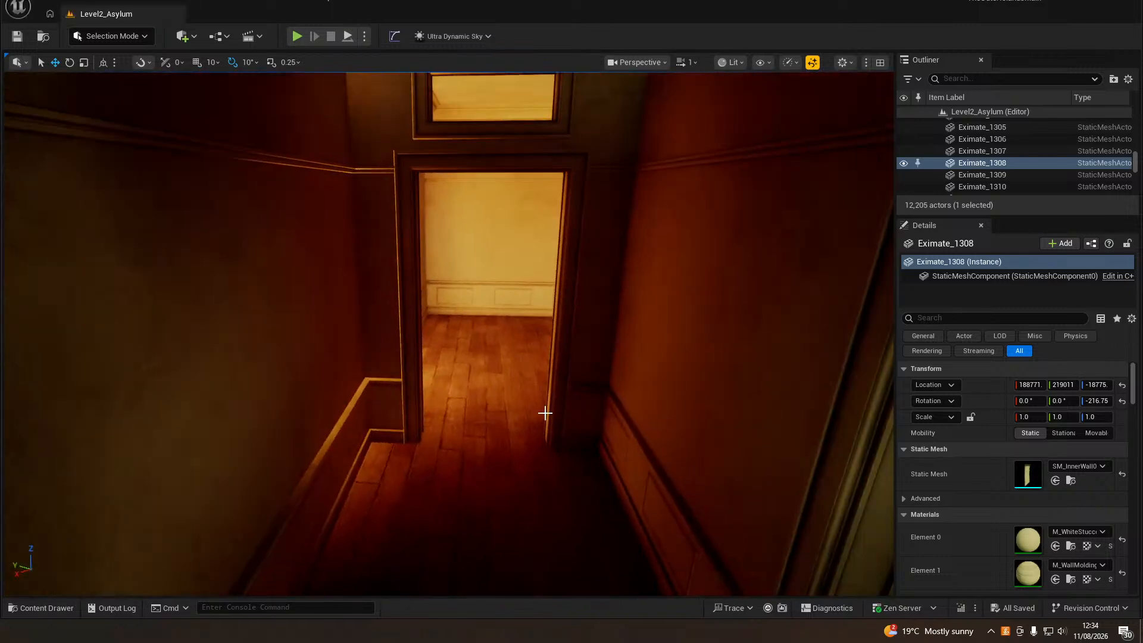
{"action": "left_click", "coordinate": [387, 404]}
{"action": "right_click", "coordinate": [443, 404]}
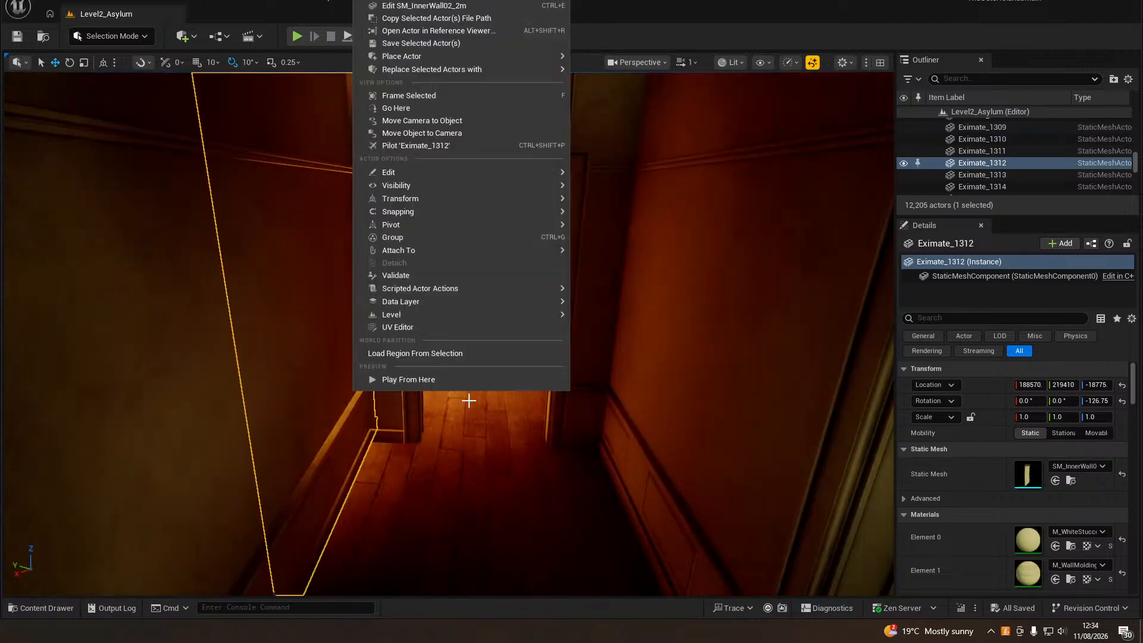
{"action": "right_click_drag", "start_coordinate": [537, 460], "coordinate": [524, 361]}
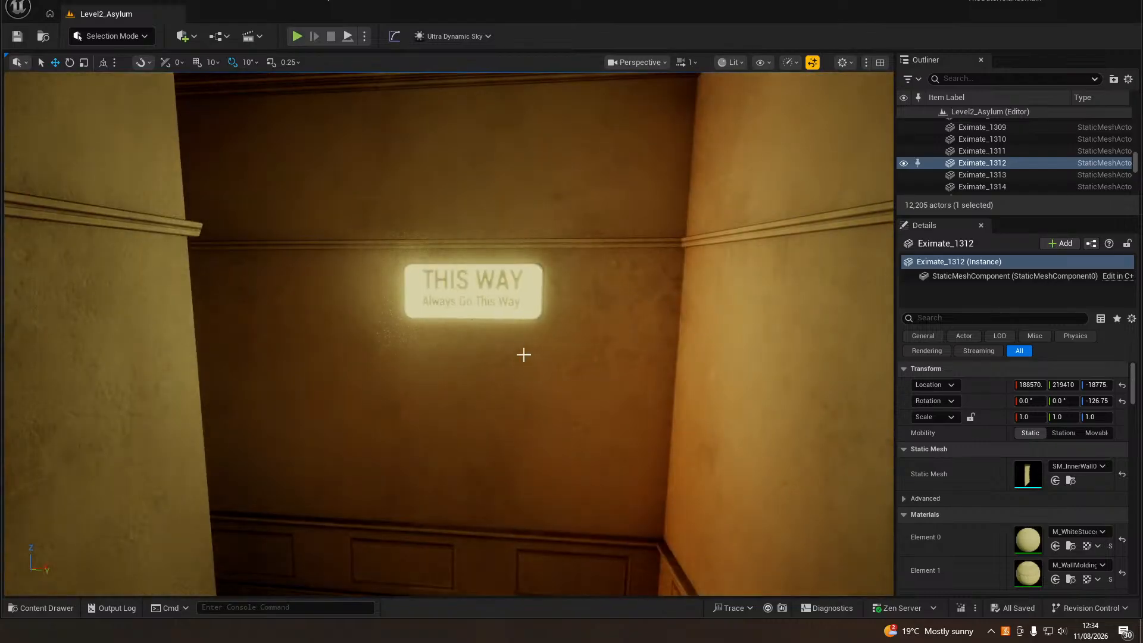
Tilt the THIS WAY sign 10° on the end wall so that it hangs crooked
{"action": "left_click", "coordinate": [524, 313]}
{"action": "left_click_drag", "start_coordinate": [528, 275], "coordinate": [459, 290]}
{"action": "key", "text": "w"}
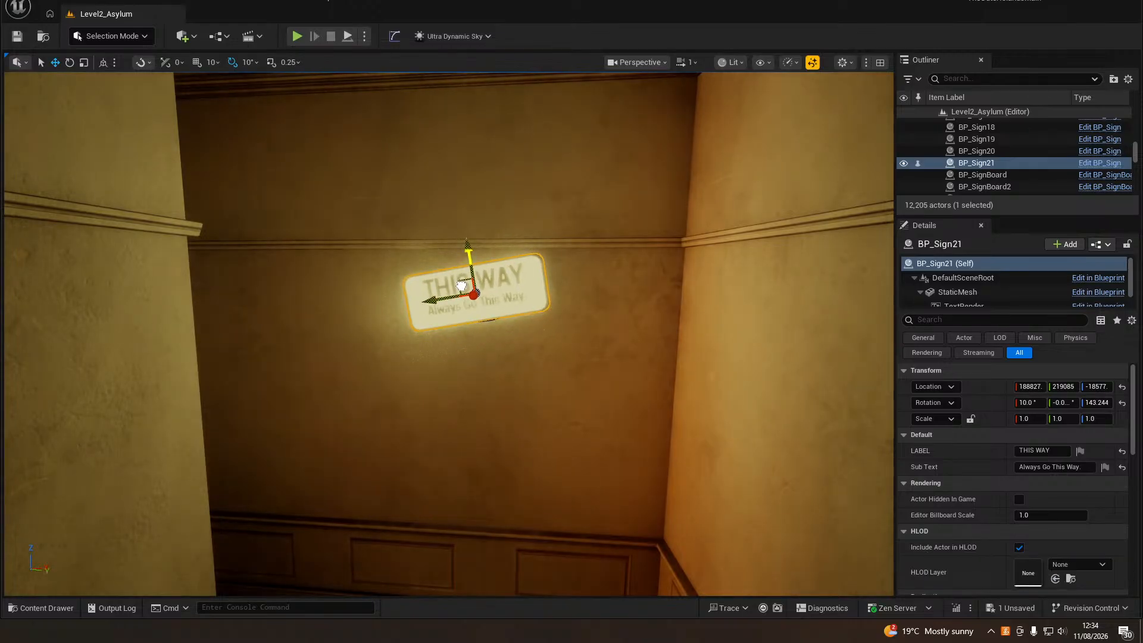
{"action": "right_click_drag", "start_coordinate": [461, 285], "coordinate": [600, 289]}
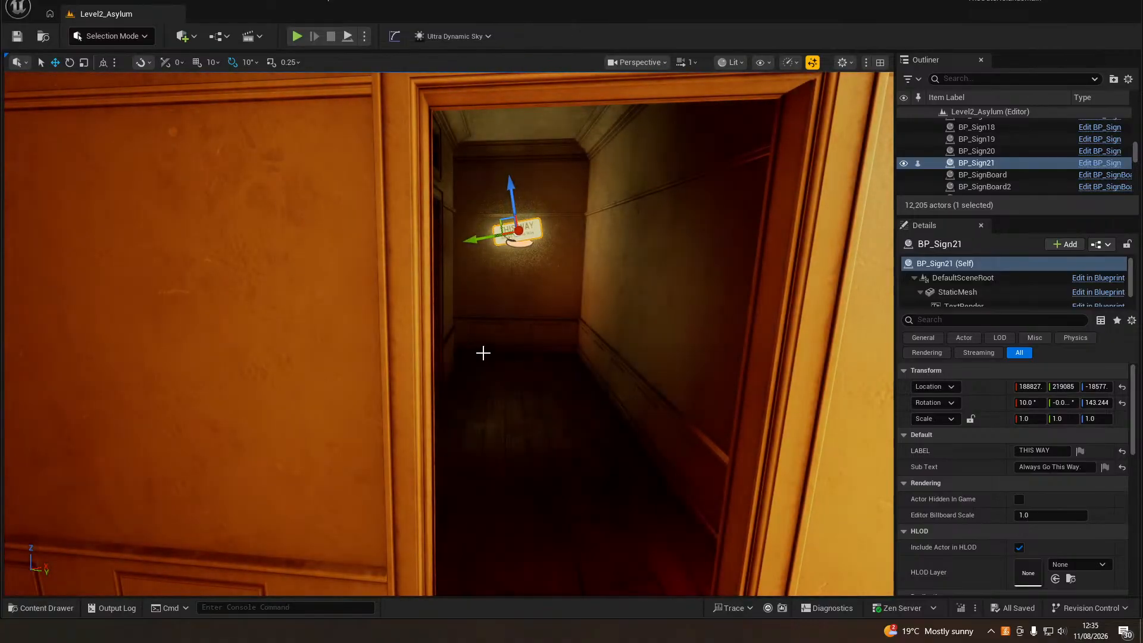
Inspect the adjoining red-lit passages and the concrete corridor with the long metal rail
{"action": "right_click_drag", "start_coordinate": [520, 354], "coordinate": [131, 334]}
{"action": "left_click", "coordinate": [528, 350]}
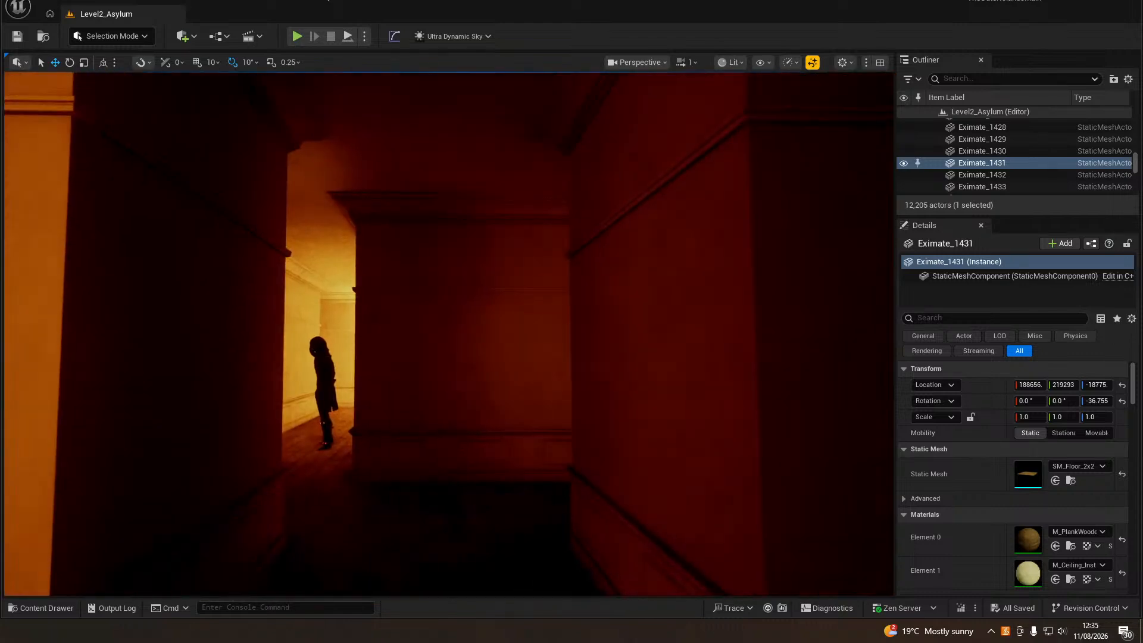
{"action": "mouse_move", "coordinate": [450, 334]}
{"action": "right_mouse_down"}
{"action": "mouse_move", "coordinate": [86, 333]}
{"action": "mouse_move", "coordinate": [250, 334]}
{"action": "mouse_move", "coordinate": [197, 333]}
{"action": "right_mouse_up"}
{"action": "right_click_drag", "start_coordinate": [529, 352], "coordinate": [529, 352]}
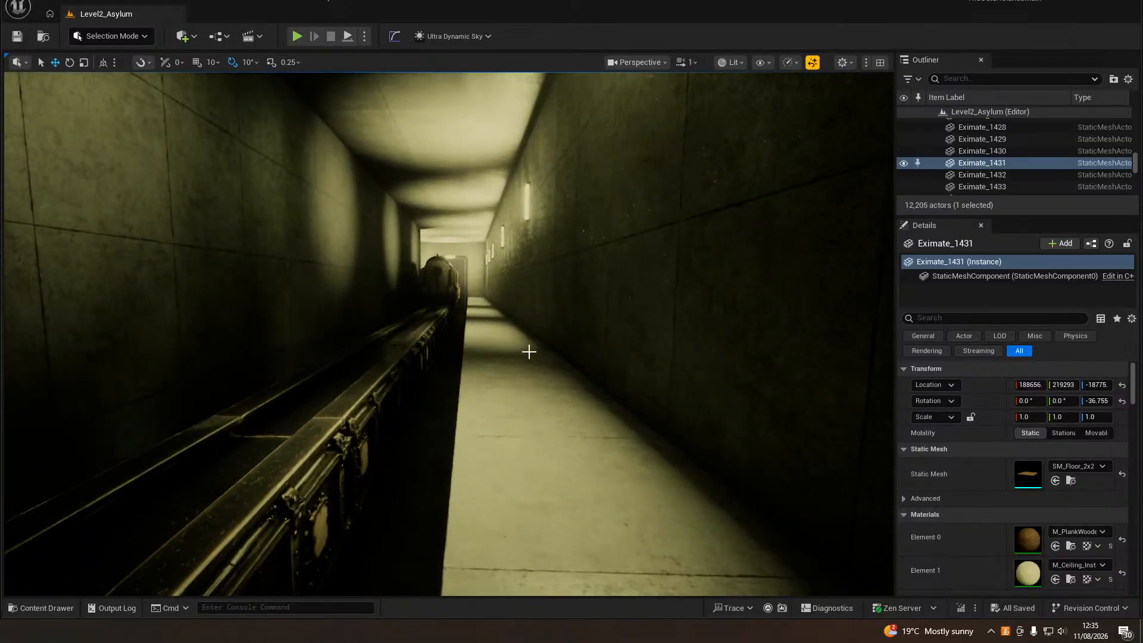